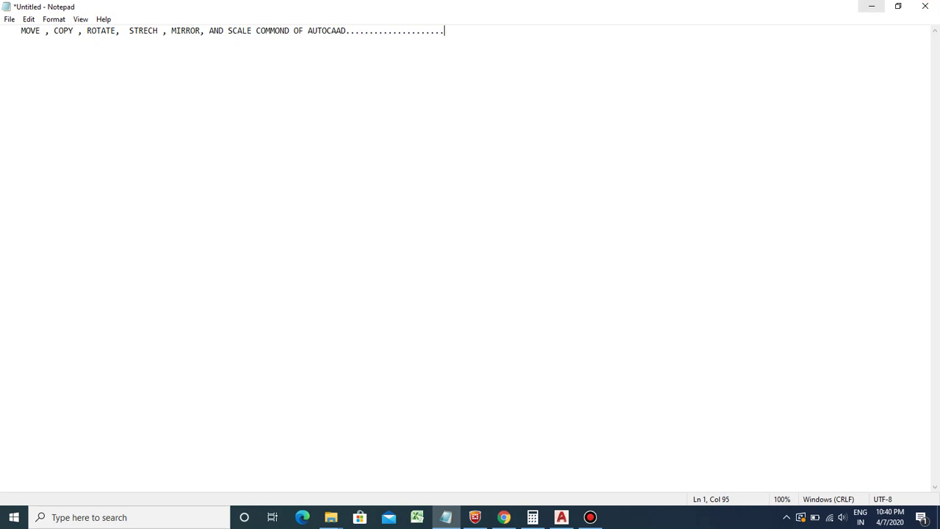
Step: Switch to AutoCAD and draw a small horizontal rectangle in the upper part of the empty drawing
{"action": "left_click", "coordinate": [561, 517]}
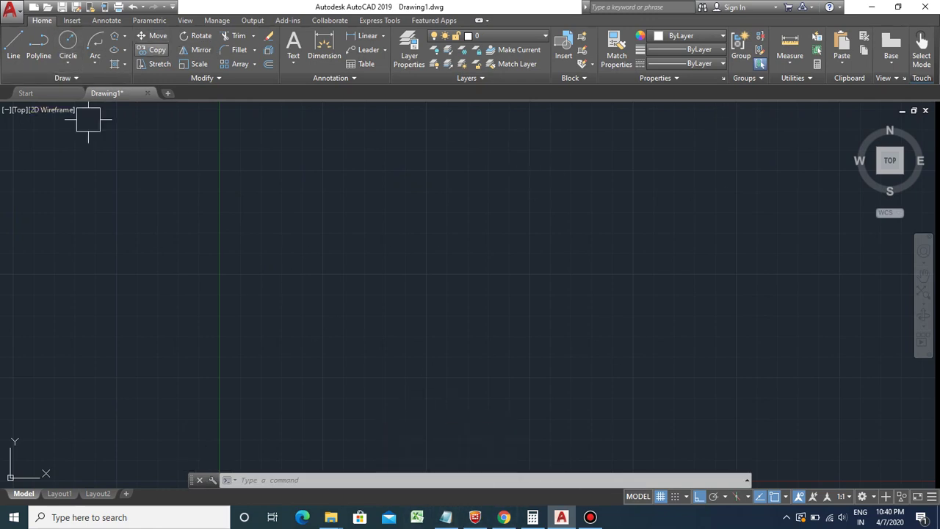
{"action": "left_click", "coordinate": [114, 35]}
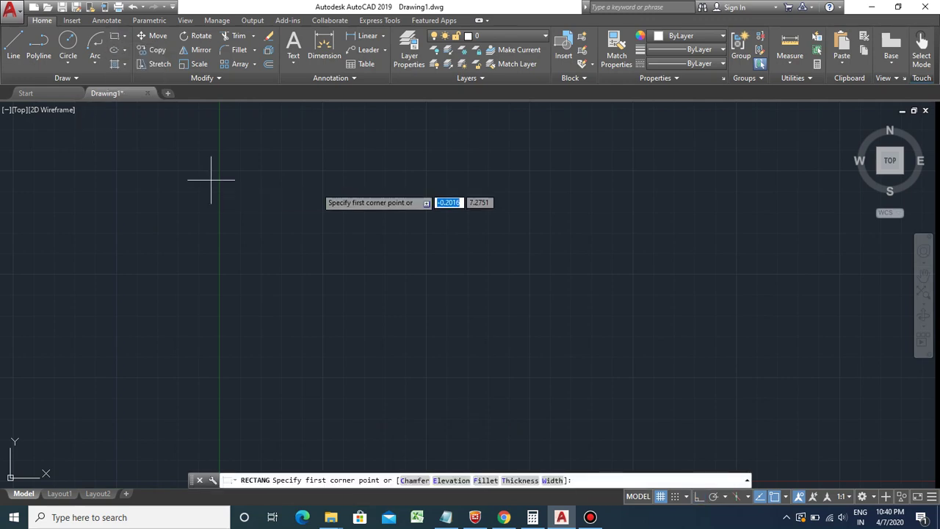
{"action": "left_click", "coordinate": [299, 162]}
{"action": "left_click", "coordinate": [402, 204]}
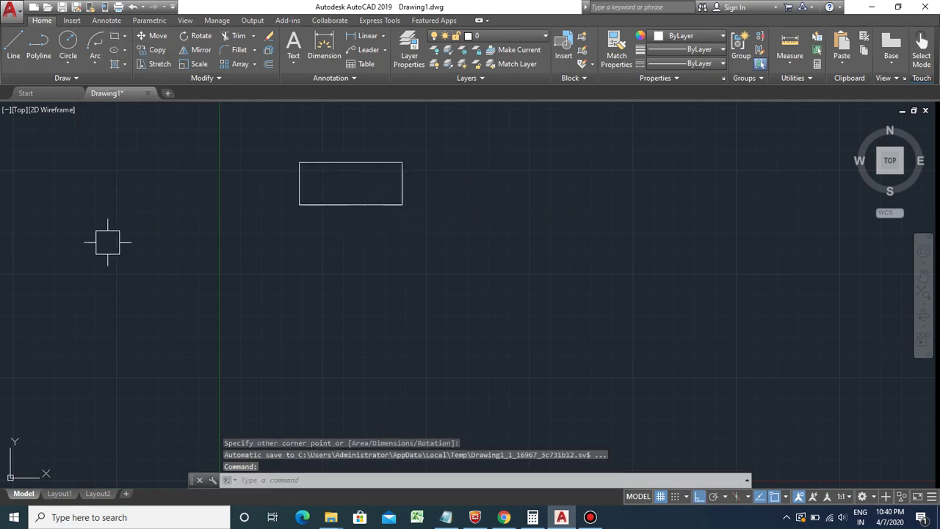
Step: Draw a circle centred below the rectangle and a horizontal line below the circle, about as wide as the rectangle
{"action": "left_click", "coordinate": [68, 42]}
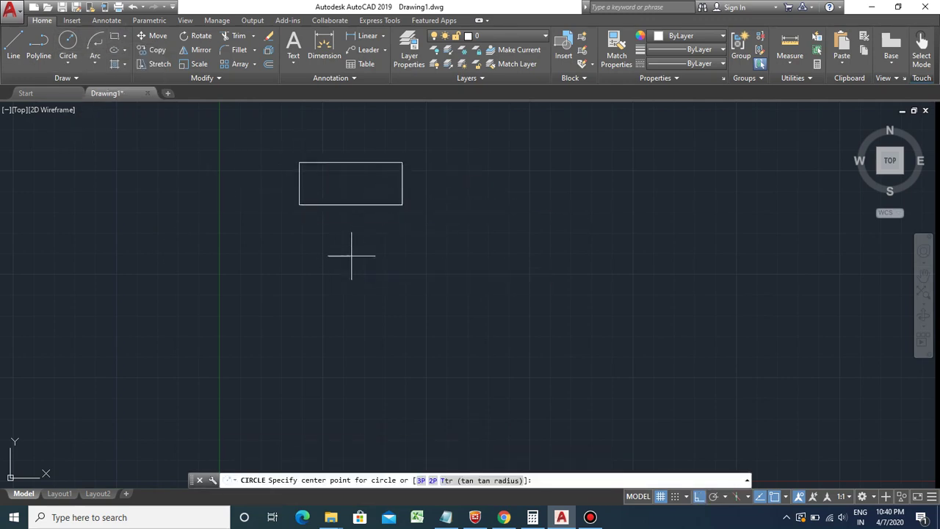
{"action": "left_click", "coordinate": [351, 256]}
{"action": "left_click", "coordinate": [14, 44]}
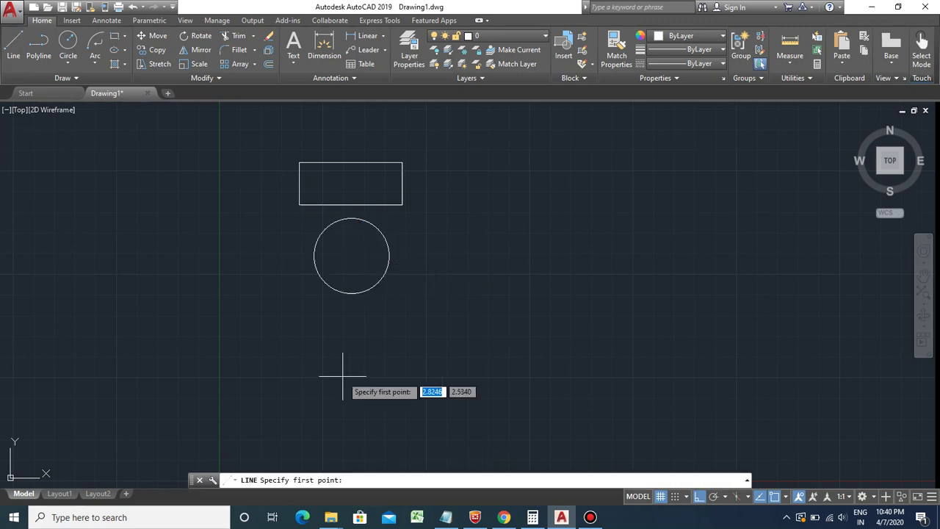
{"action": "left_click", "coordinate": [304, 320]}
{"action": "left_click", "coordinate": [412, 319]}
{"action": "key", "text": "Escape"}
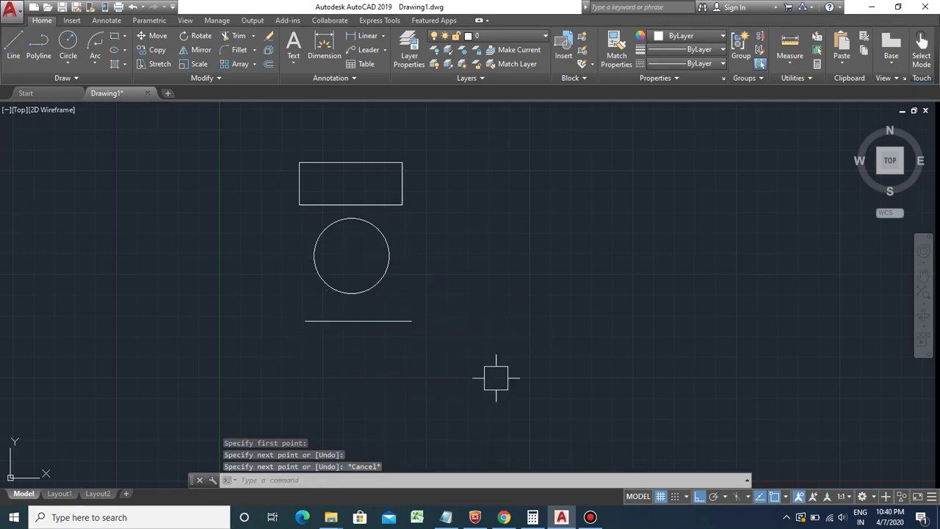
Step: Add the line "MOVE - M" to the Notepad notes and return to AutoCAD
{"action": "mouse_move", "coordinate": [446, 517]}
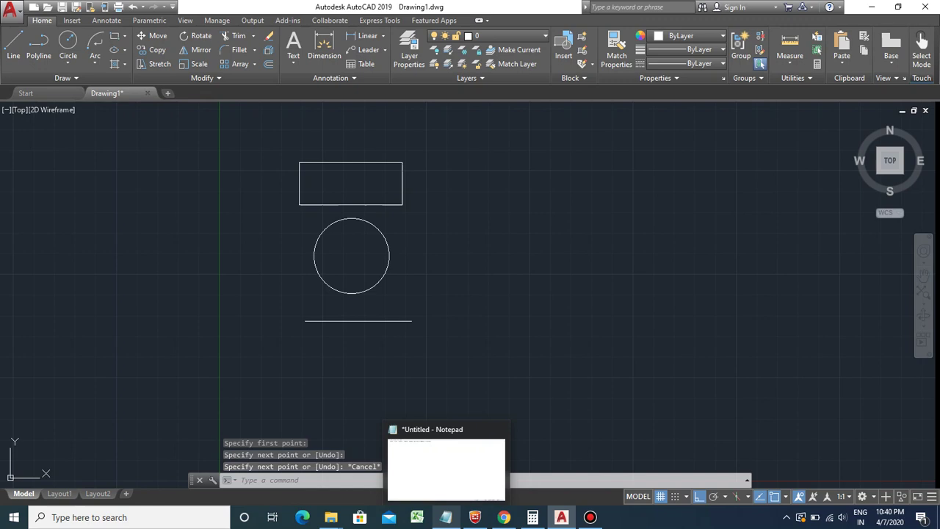
{"action": "left_click", "coordinate": [446, 518]}
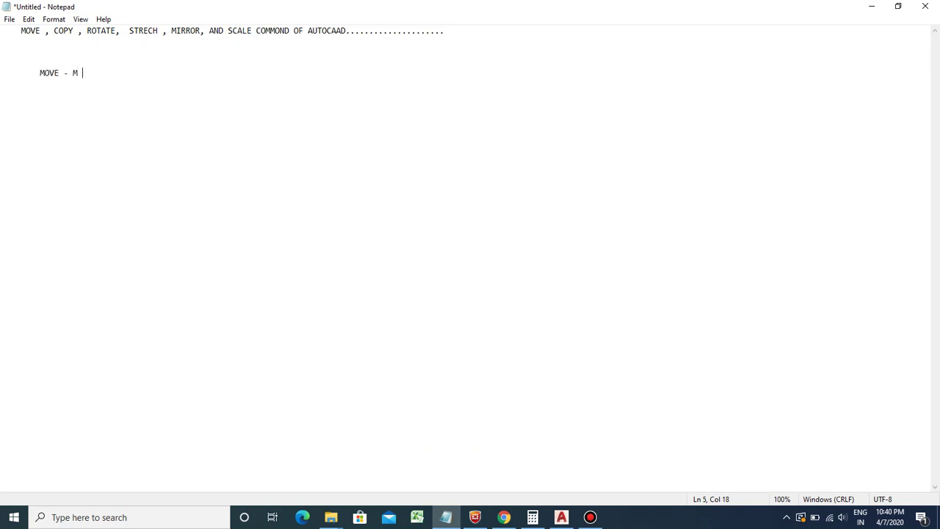
{"action": "left_click", "coordinate": [561, 517]}
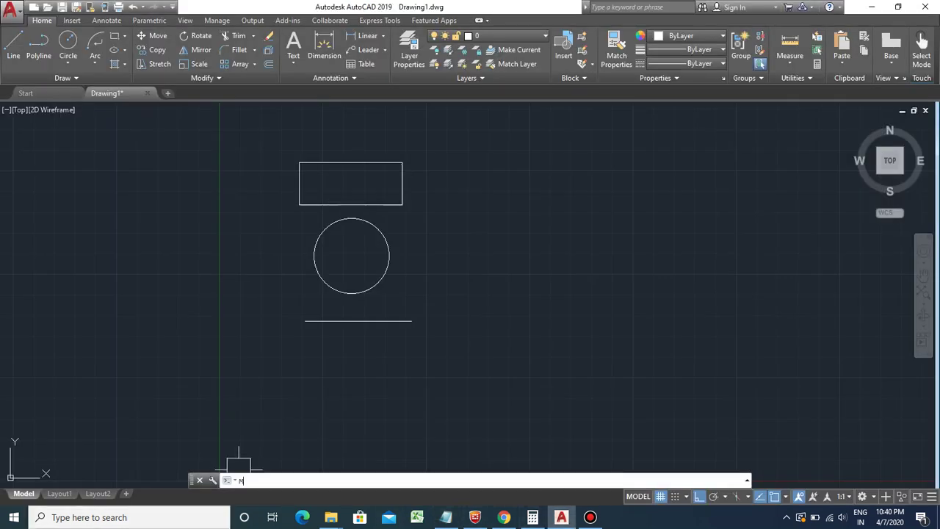
{"action": "type", "text": "M"}
{"action": "key", "text": "Return"}
{"action": "left_click", "coordinate": [336, 321]}
{"action": "key", "text": "Escape"}
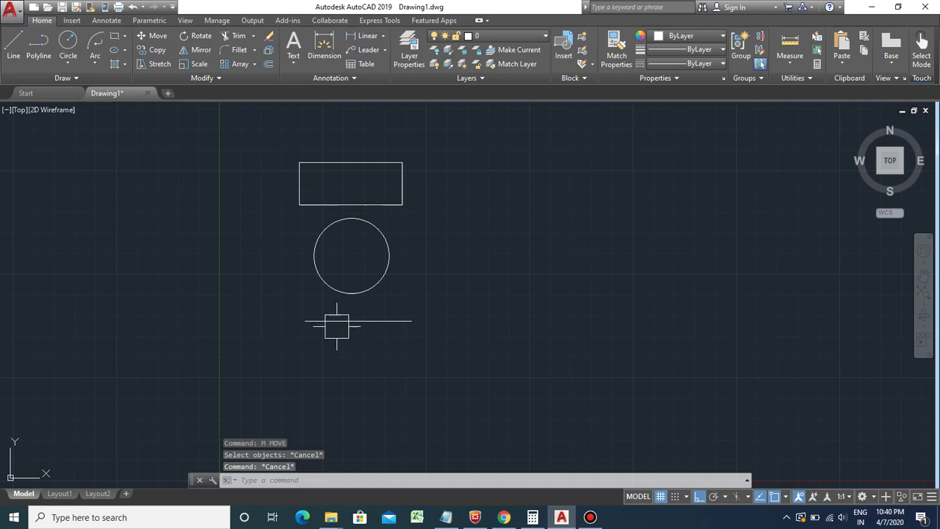
Step: Draw a long vertical line to the right of the three shapes, extending above the rectangle and below the horizontal line
{"action": "type", "text": "L"}
{"action": "key", "text": "Return"}
{"action": "left_click", "coordinate": [469, 116]}
{"action": "left_click", "coordinate": [470, 375]}
{"action": "key", "text": "Escape"}
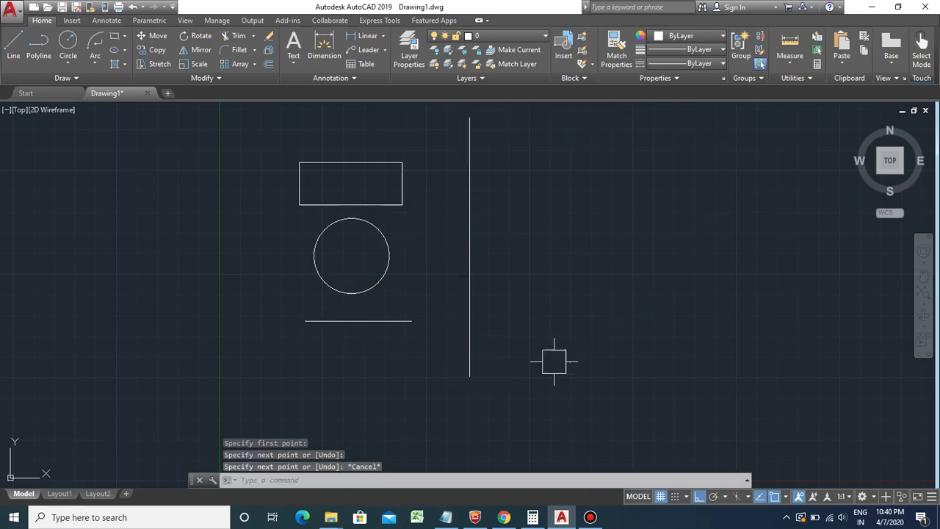
Step: Try moving the rectangle, circle and horizontal line together across the vertical line, and undo the move
{"action": "type", "text": "M"}
{"action": "key", "text": "Return"}
{"action": "left_click", "coordinate": [275, 134]}
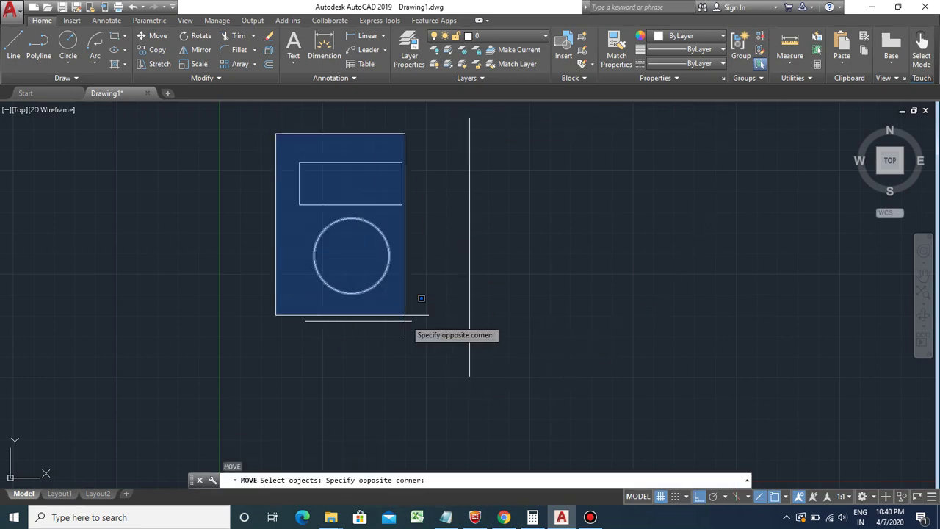
{"action": "left_click", "coordinate": [441, 371]}
{"action": "key", "text": "Return"}
{"action": "left_click", "coordinate": [369, 343]}
{"action": "left_click", "coordinate": [570, 324]}
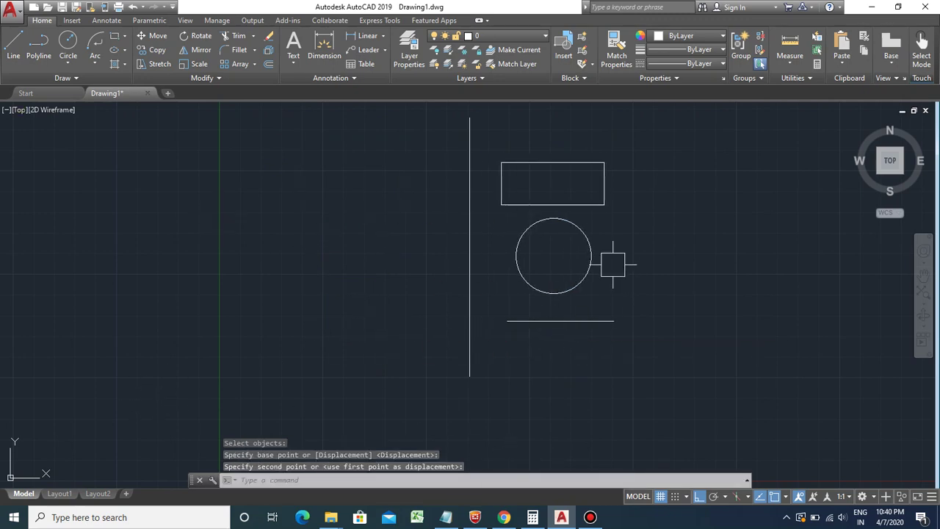
{"action": "key", "text": "ctrl+z"}
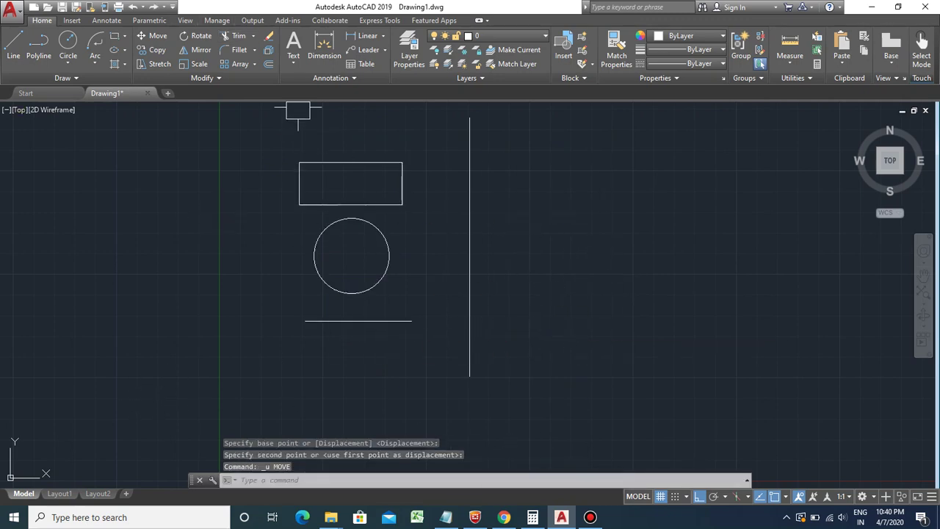
Step: Move the rectangle, circle and horizontal line about 5.6 units right across the vertical line, using the circle's centre as base point
{"action": "left_click", "coordinate": [155, 35]}
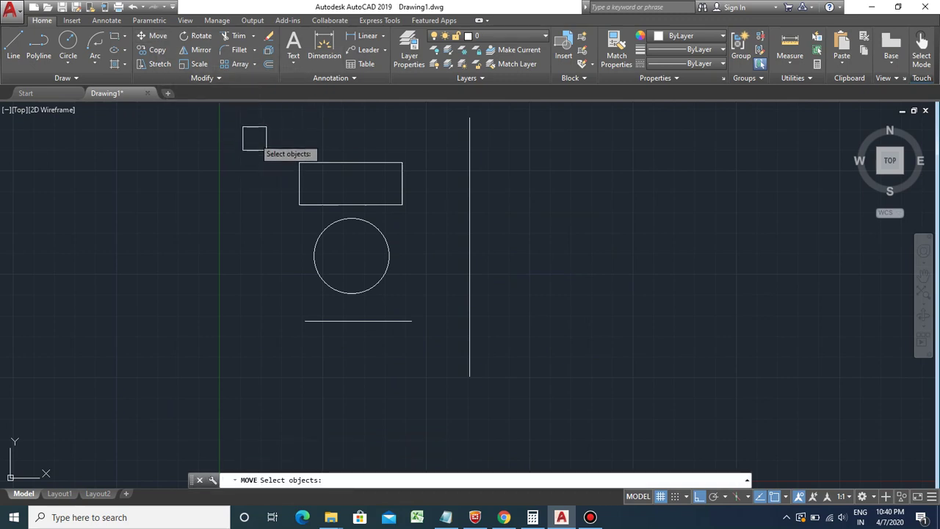
{"action": "left_click", "coordinate": [252, 139]}
{"action": "left_click", "coordinate": [434, 367]}
{"action": "key", "text": "Return"}
{"action": "left_click", "coordinate": [352, 255]}
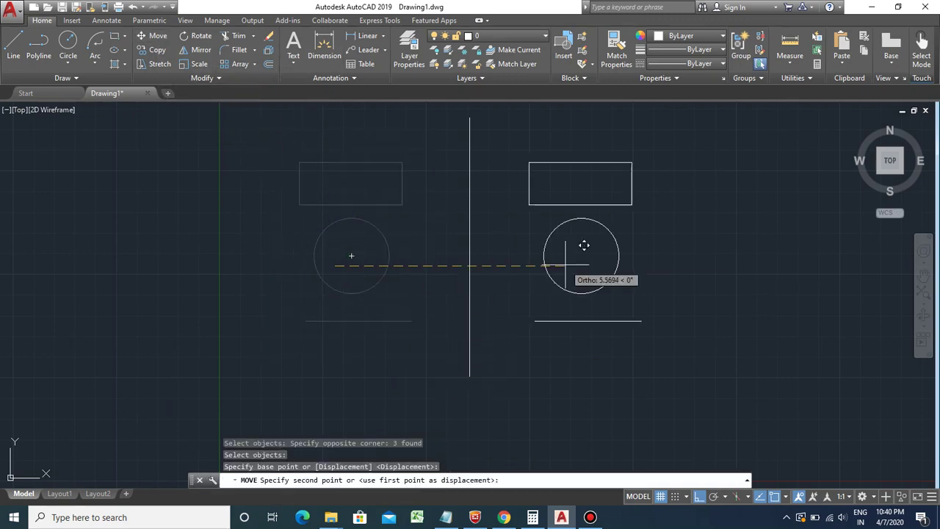
{"action": "left_click", "coordinate": [582, 255]}
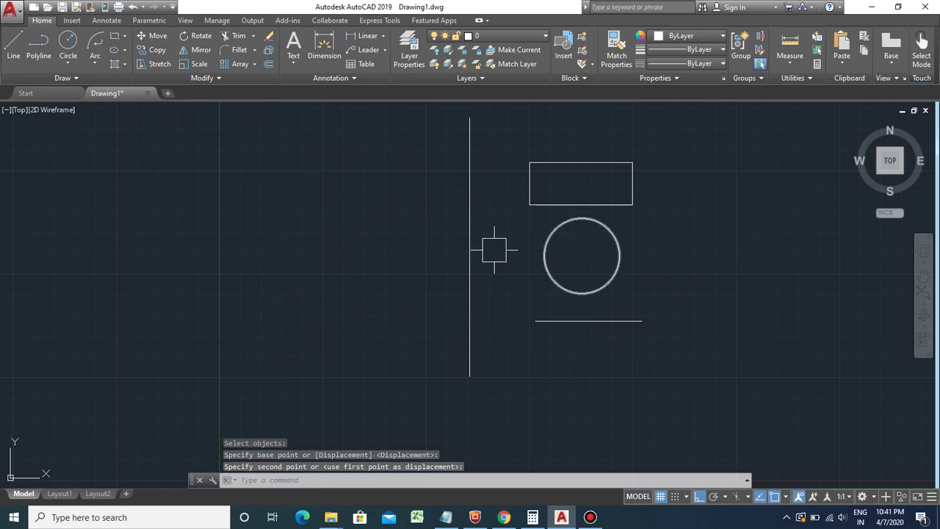
{"action": "scroll", "coordinate": [485, 253], "scroll_direction": "down", "scroll_amount": 2}
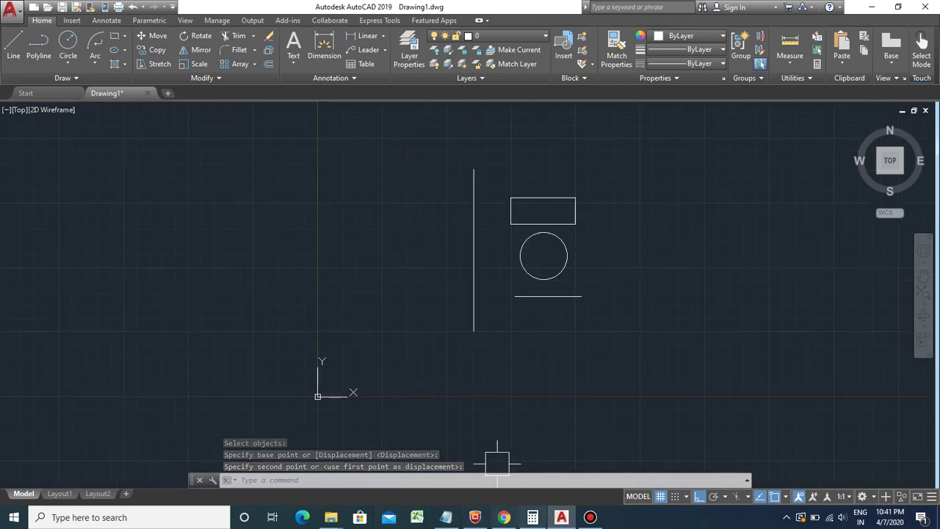
Step: Add the line "COPY - CO" to the Notepad notes and return to AutoCAD
{"action": "left_click", "coordinate": [446, 518]}
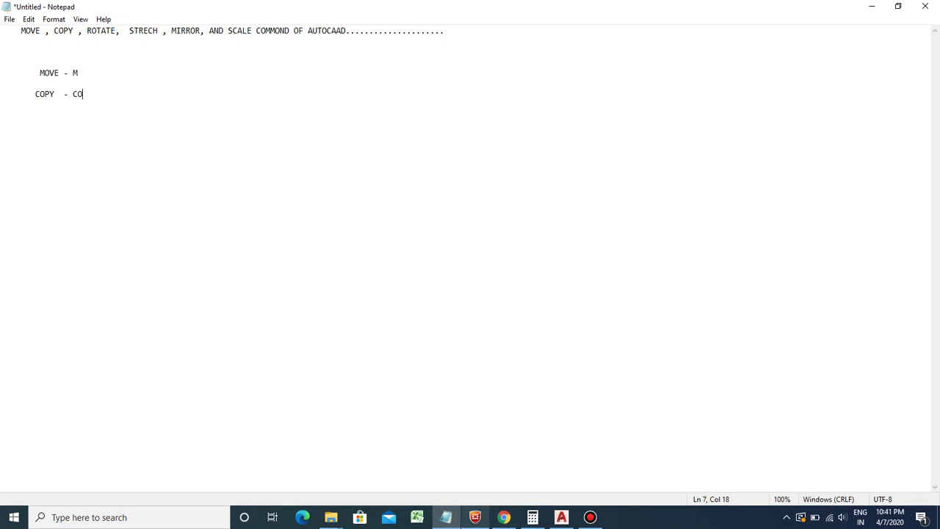
{"action": "left_click", "coordinate": [562, 517]}
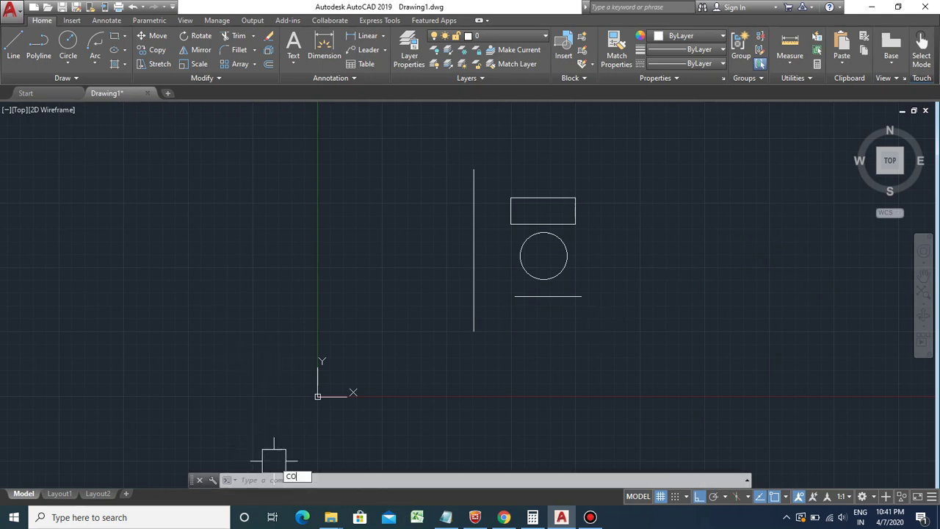
Step: Copy the three-shape group horizontally, placing one copy left of the vertical line and two copies to the right of the original
{"action": "type", "text": "CO"}
{"action": "key", "text": "Return"}
{"action": "left_click", "coordinate": [494, 178]}
{"action": "left_click", "coordinate": [596, 348]}
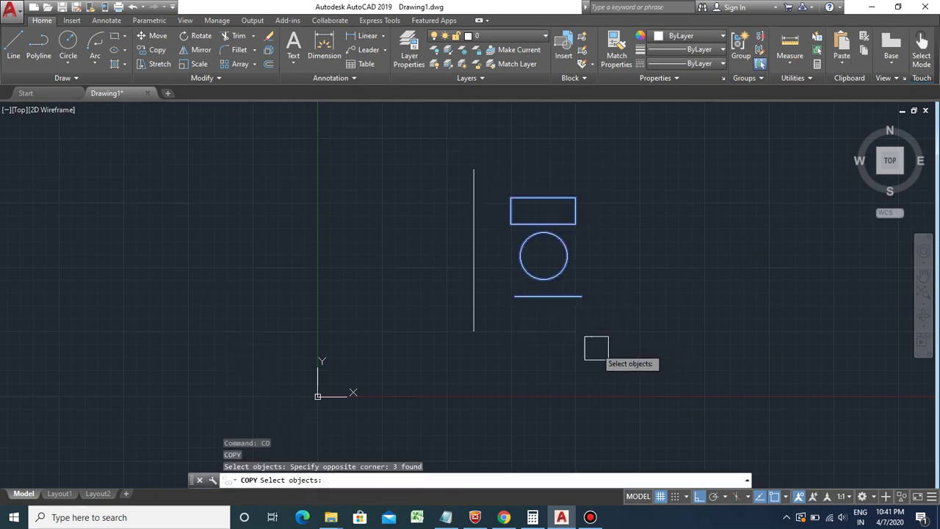
{"action": "key", "text": "Return"}
{"action": "left_click", "coordinate": [562, 310]}
{"action": "left_click", "coordinate": [443, 316]}
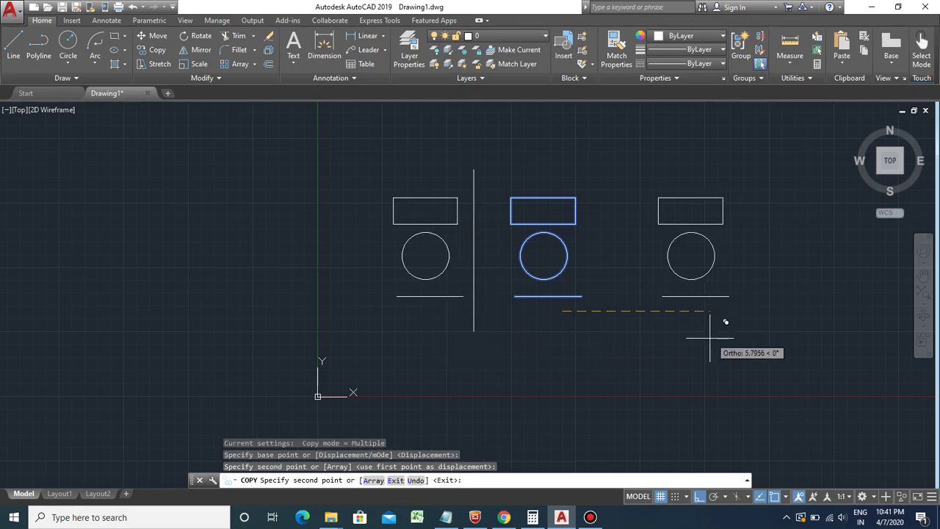
{"action": "left_click", "coordinate": [661, 338]}
{"action": "left_click", "coordinate": [748, 334]}
{"action": "key", "text": "Escape"}
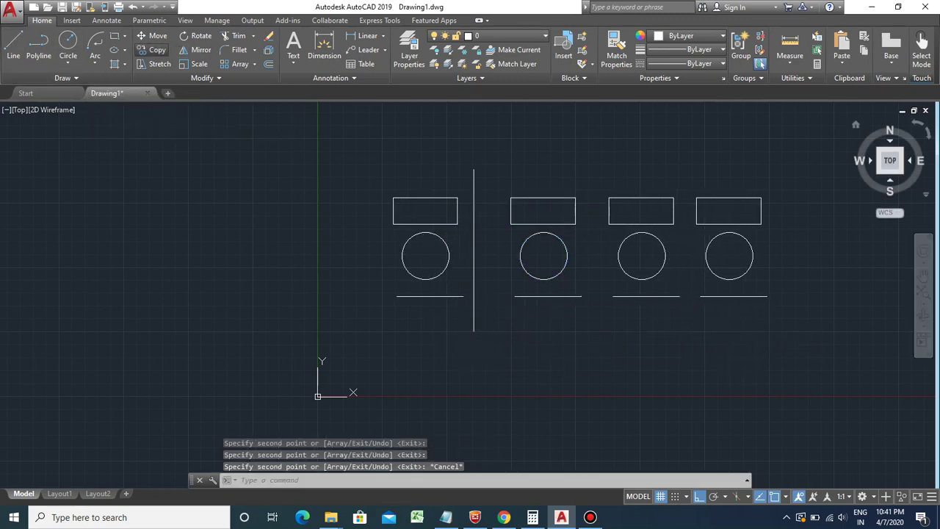
Step: Copy all four shape groups, without the vertical line, straight down to form a second row below the X axis
{"action": "left_click", "coordinate": [154, 50]}
{"action": "left_click", "coordinate": [373, 176]}
{"action": "scroll", "coordinate": [384, 153], "scroll_direction": "down", "scroll_amount": 4}
{"action": "left_click", "coordinate": [581, 268]}
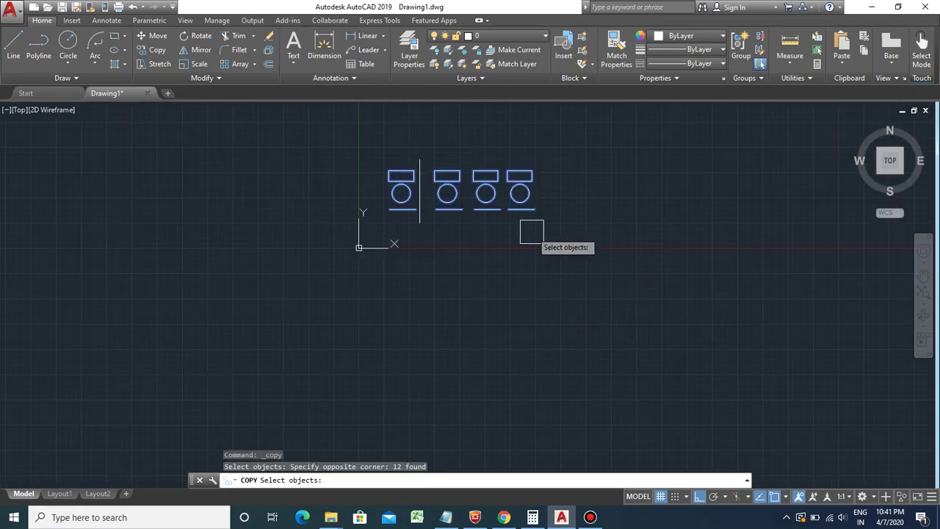
{"action": "key", "text": "Return"}
{"action": "left_click", "coordinate": [485, 210]}
{"action": "left_click", "coordinate": [484, 305]}
{"action": "key", "text": "Escape"}
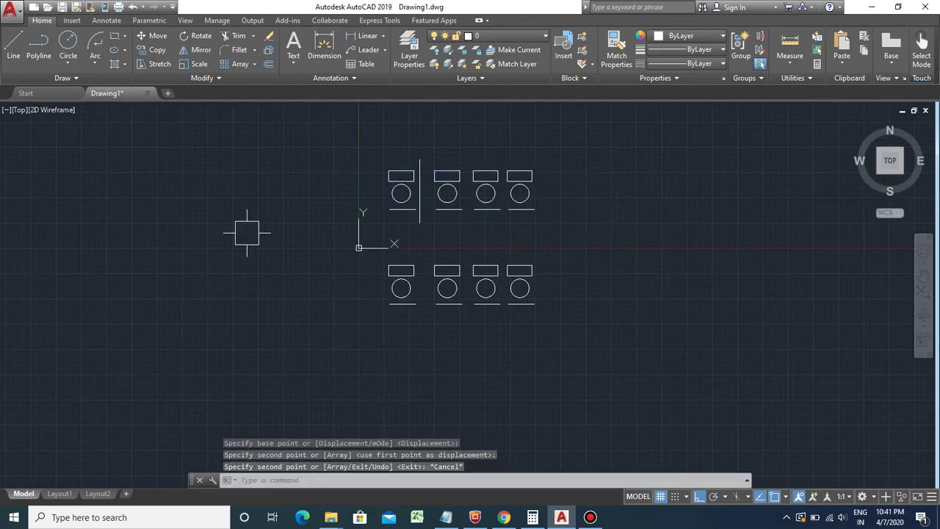
Step: Add the line "ROTATE - RO" to the Notepad notes and return to AutoCAD
{"action": "scroll", "coordinate": [410, 129], "scroll_direction": "up", "scroll_amount": 5}
{"action": "scroll", "coordinate": [346, 153], "scroll_direction": "down", "scroll_amount": 3}
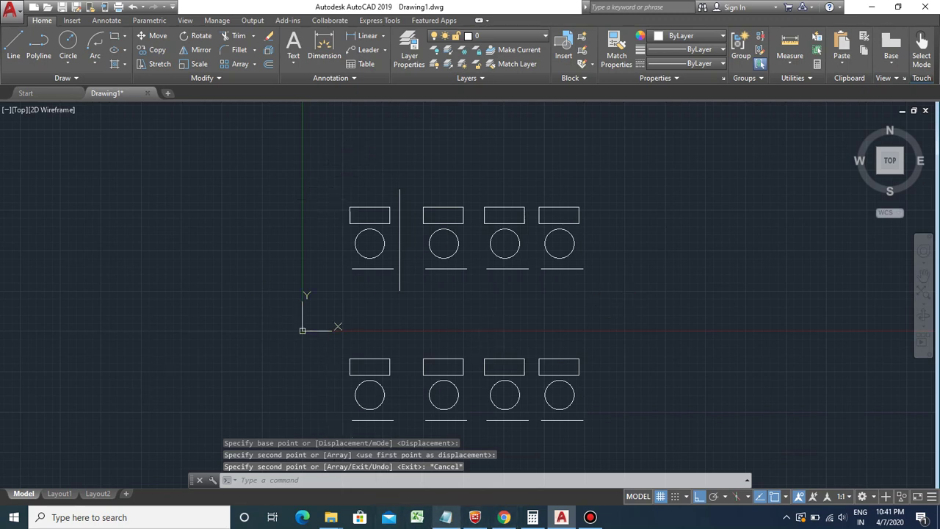
{"action": "left_click", "coordinate": [445, 517]}
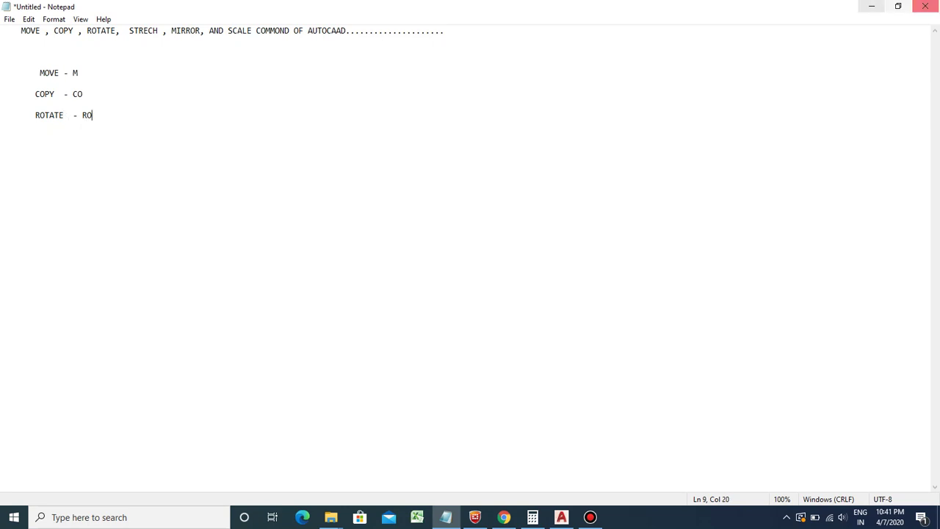
{"action": "left_click", "coordinate": [872, 6]}
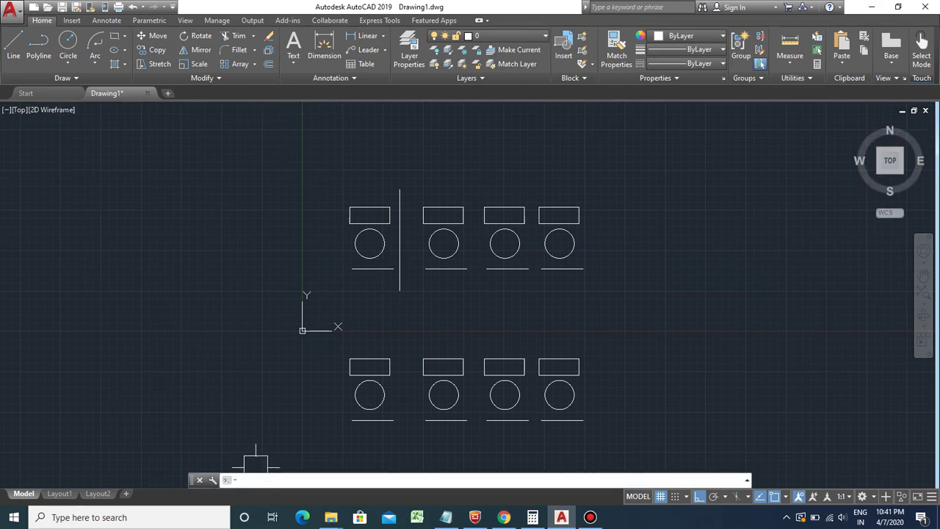
Step: Rotate the rightmost shape group of the upper row by 270° about a point just to its right
{"action": "type", "text": "RO"}
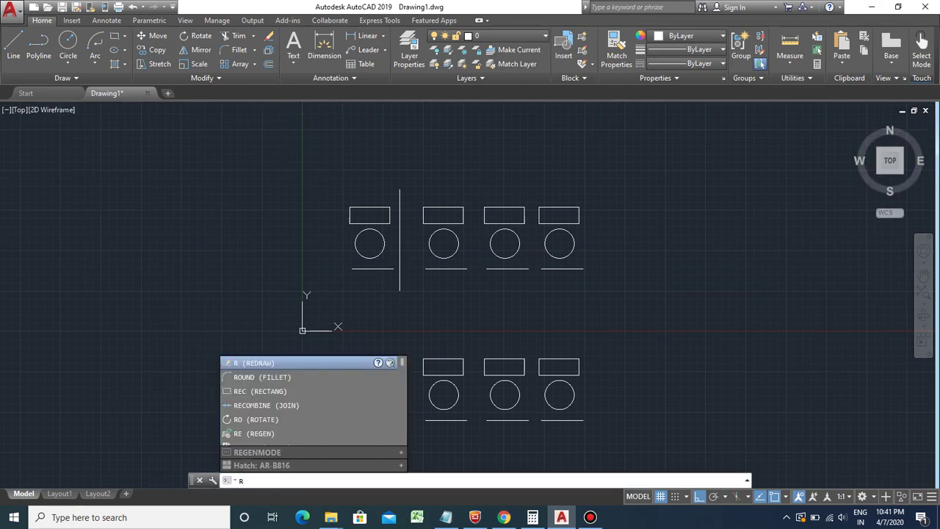
{"action": "key", "text": "Return"}
{"action": "left_click", "coordinate": [609, 174]}
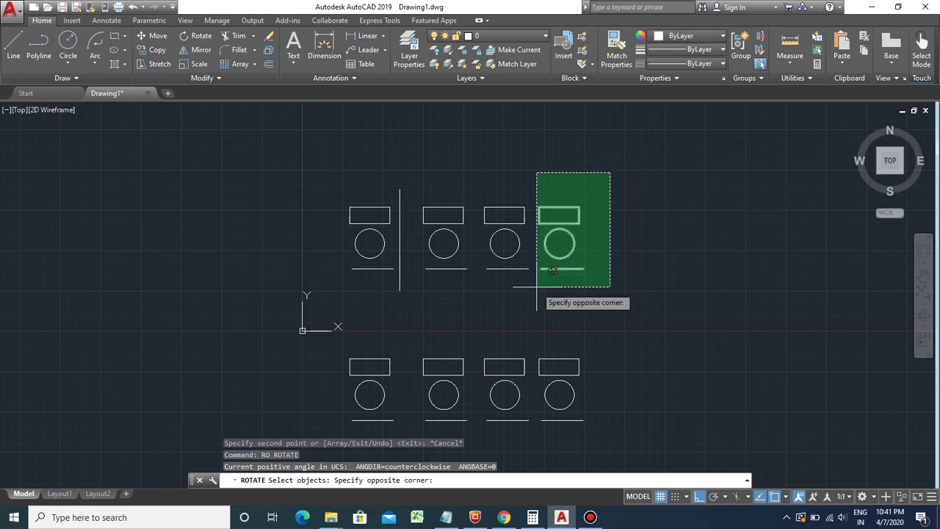
{"action": "left_click", "coordinate": [537, 272]}
{"action": "key", "text": "Return"}
{"action": "left_click", "coordinate": [592, 254]}
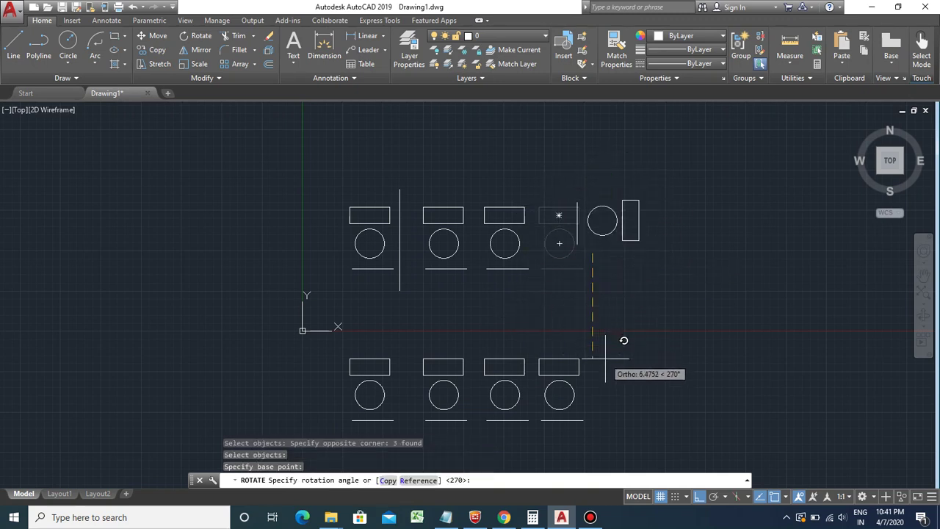
{"action": "left_click", "coordinate": [639, 340]}
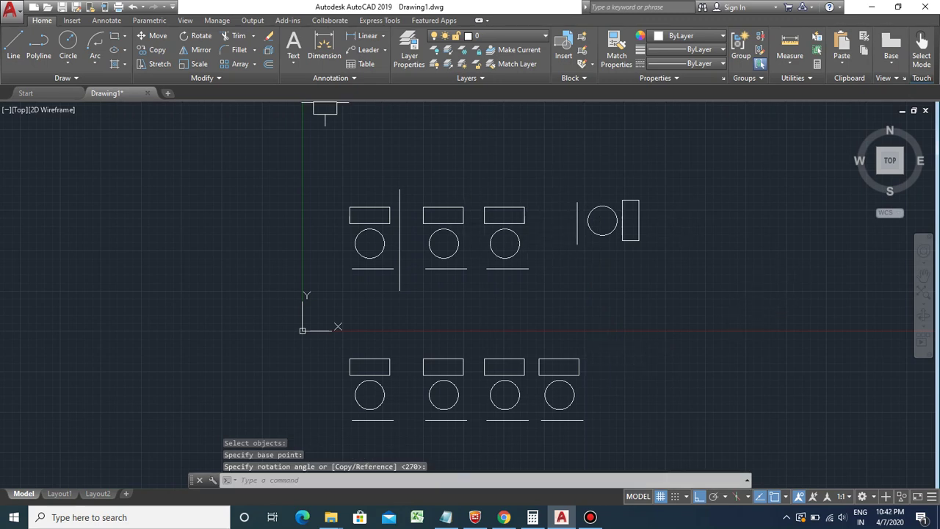
Step: Rotate the whole upper row, including the vertical line, by 270° about a point between the third and fourth groups
{"action": "left_click", "coordinate": [192, 36]}
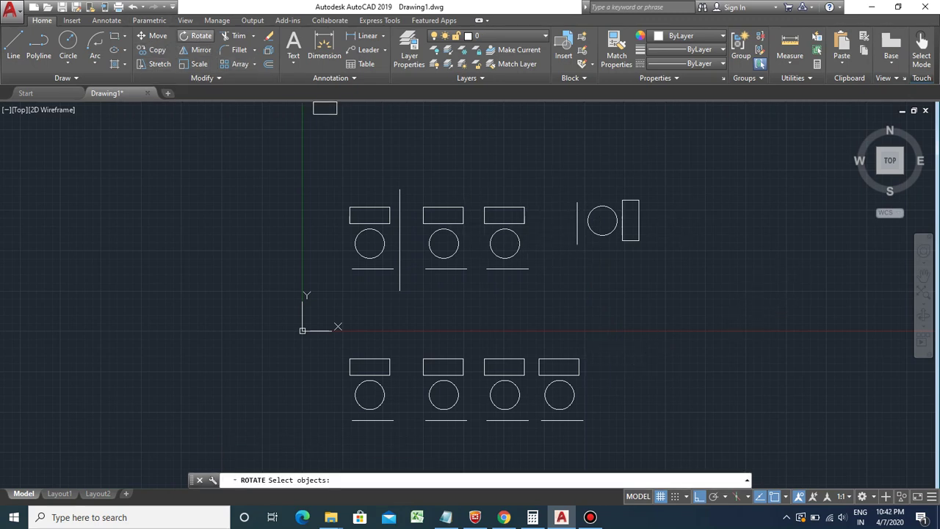
{"action": "left_click", "coordinate": [659, 159]}
{"action": "left_click", "coordinate": [318, 288]}
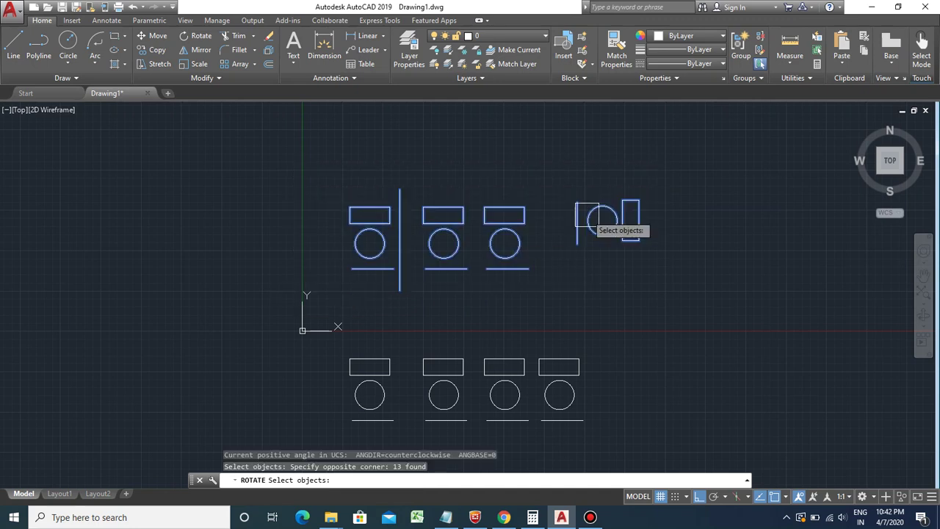
{"action": "key", "text": "Return"}
{"action": "left_click", "coordinate": [561, 213]}
{"action": "scroll", "coordinate": [559, 191], "scroll_direction": "down", "scroll_amount": 5}
{"action": "left_click", "coordinate": [550, 297]}
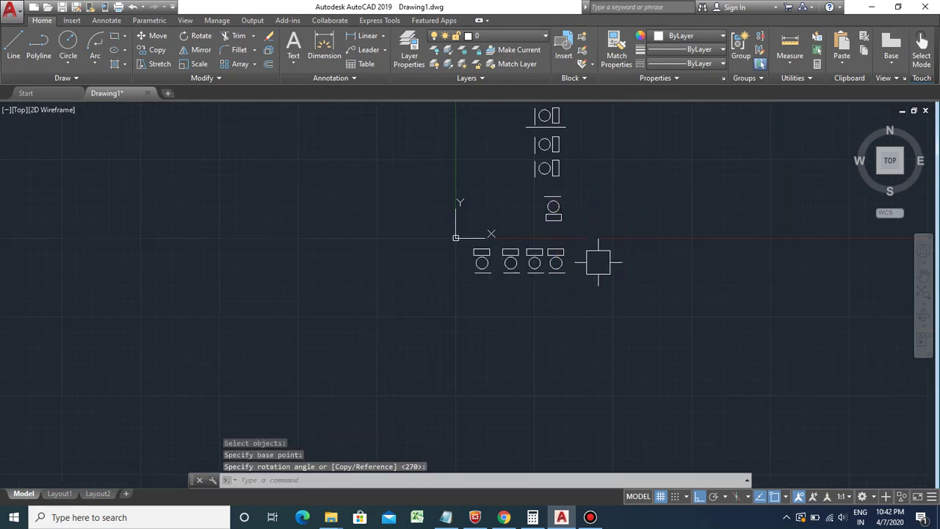
Step: Rotate the whole row of four shape groups below the X axis by 270° about a point just beneath the row
{"action": "key", "text": "Return"}
{"action": "left_click", "coordinate": [592, 243]}
{"action": "left_click", "coordinate": [452, 293]}
{"action": "key", "text": "Return"}
{"action": "left_click", "coordinate": [522, 301]}
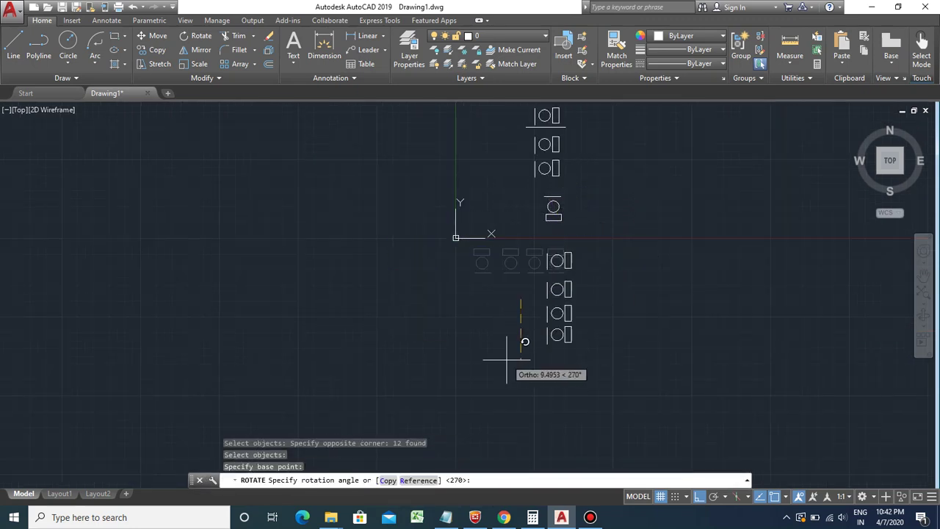
{"action": "left_click", "coordinate": [522, 340]}
{"action": "scroll", "coordinate": [595, 286], "scroll_direction": "down", "scroll_amount": 2}
{"action": "scroll", "coordinate": [632, 217], "scroll_direction": "up", "scroll_amount": 4}
{"action": "scroll", "coordinate": [645, 221], "scroll_direction": "down", "scroll_amount": 5}
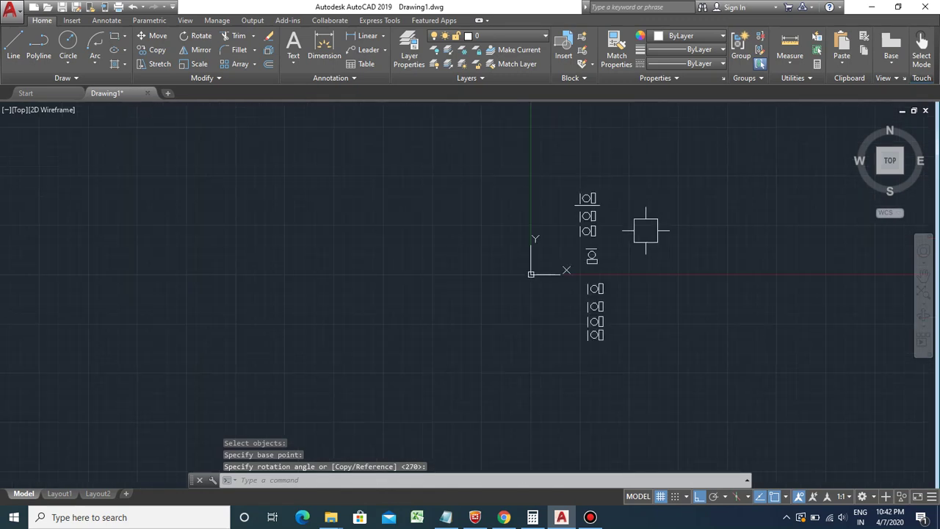
{"action": "scroll", "coordinate": [661, 228], "scroll_direction": "up", "scroll_amount": 5}
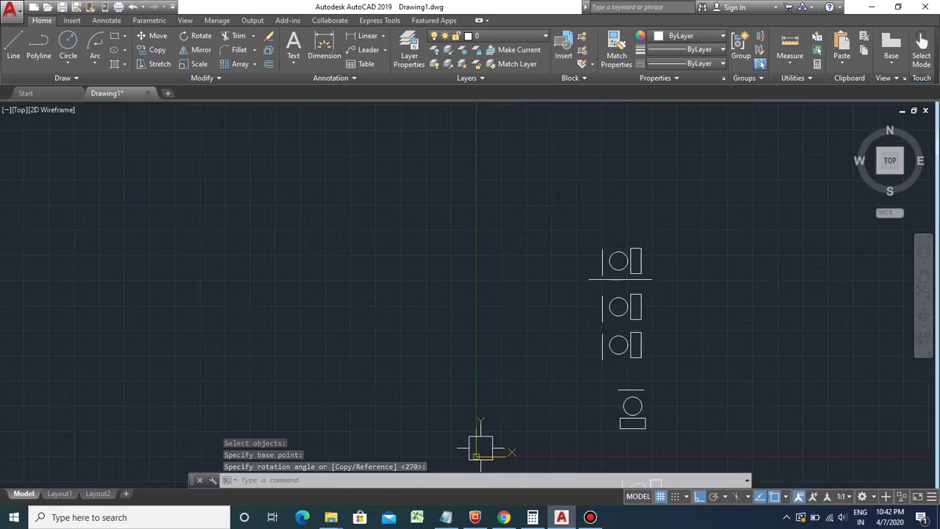
{"action": "left_click", "coordinate": [446, 517]}
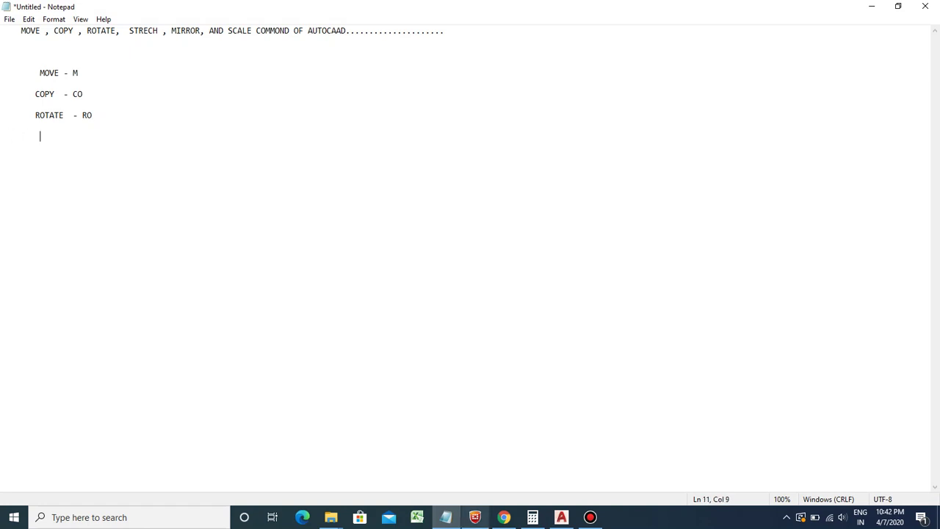
{"action": "left_click", "coordinate": [561, 517]}
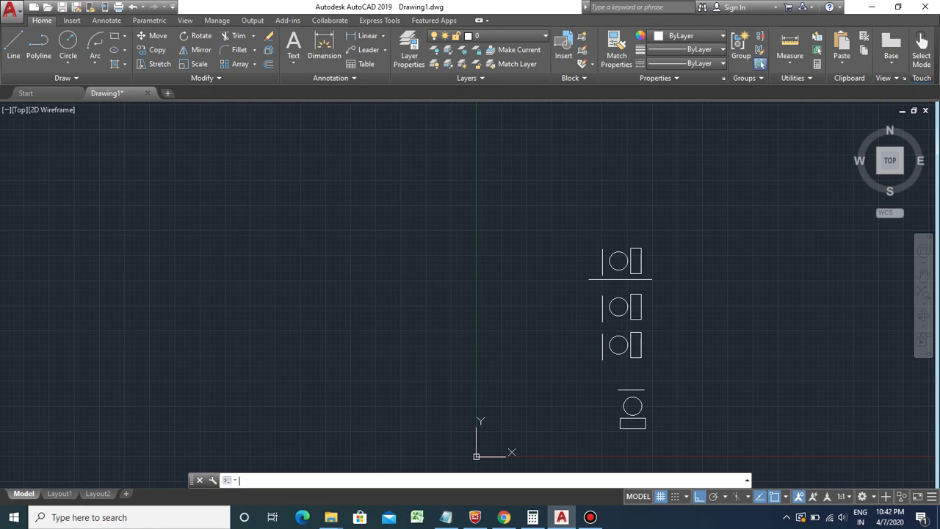
{"action": "type", "text": "st"}
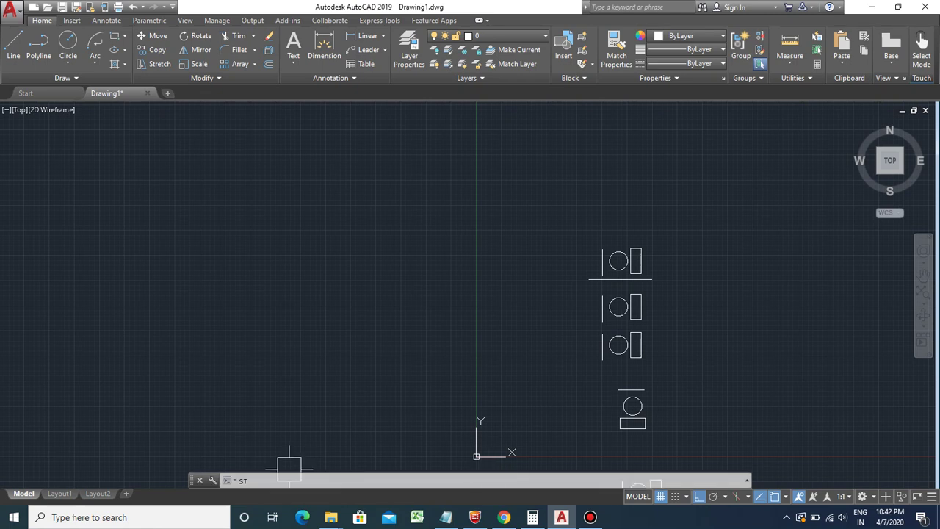
{"action": "type", "text": "re"}
{"action": "key", "text": "Down"}
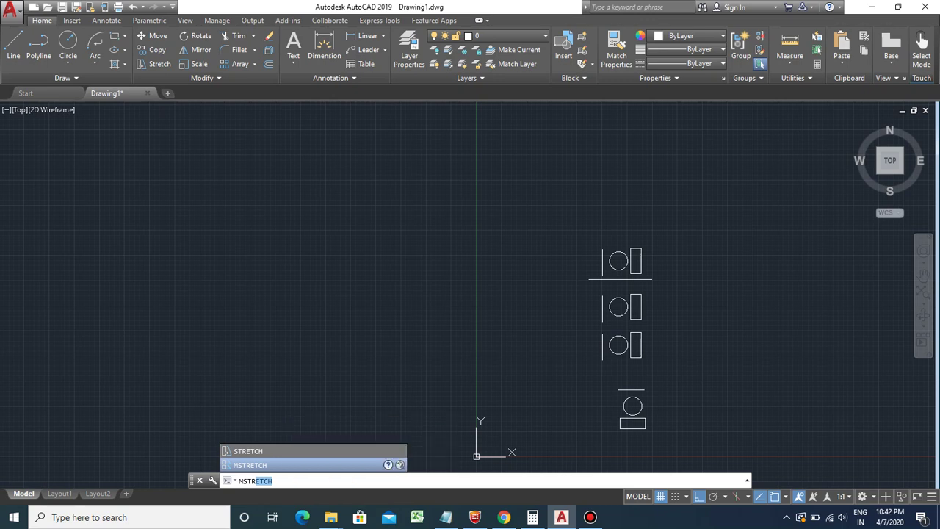
{"action": "key", "text": "Up"}
{"action": "key", "text": "Escape"}
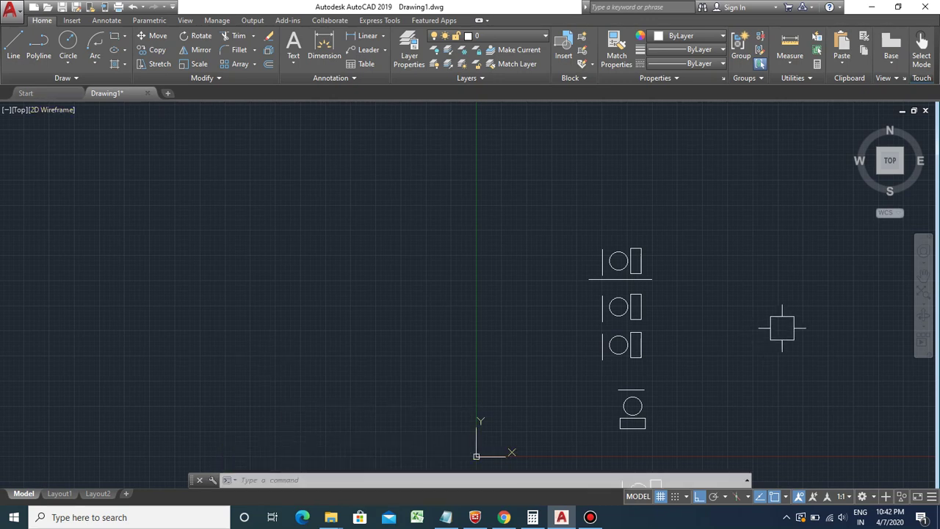
Step: Add the line "STRECH" to the Notepad notes and return to AutoCAD
{"action": "left_click", "coordinate": [446, 517]}
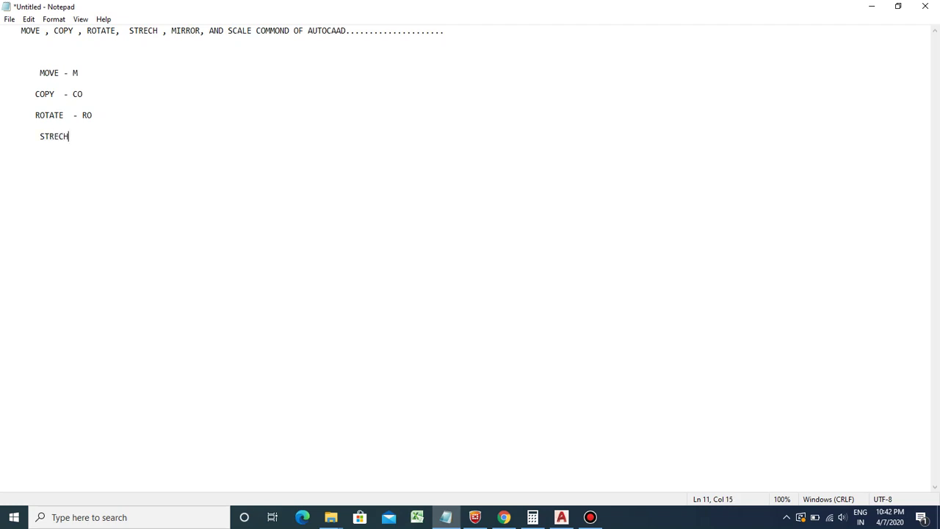
{"action": "left_click", "coordinate": [562, 517]}
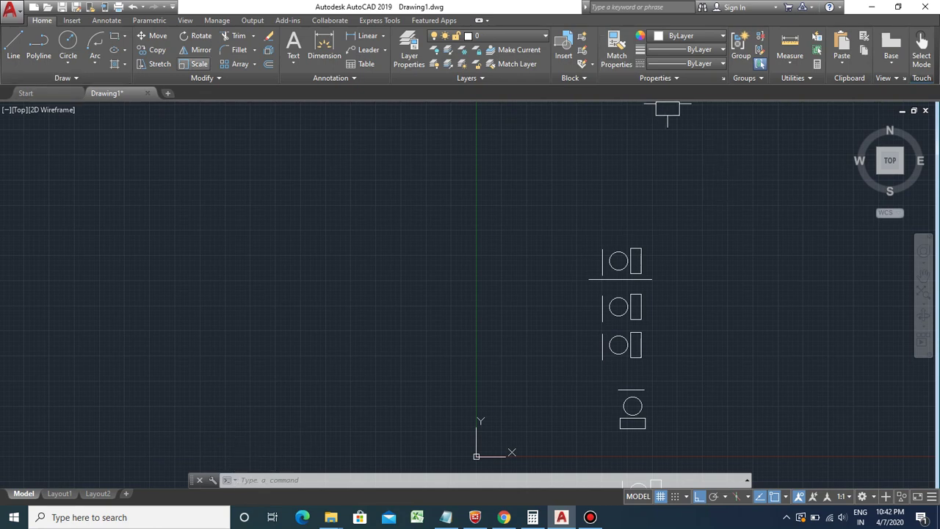
Step: Stretch the vertical line and rectangle of the topmost shape group upward to nearly three times their height
{"action": "left_click", "coordinate": [154, 64]}
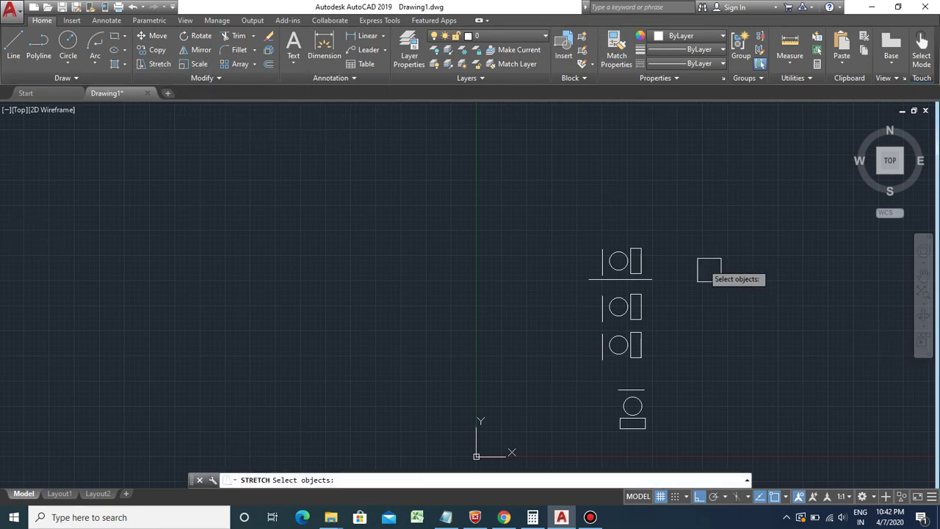
{"action": "scroll", "coordinate": [709, 269], "scroll_direction": "up", "scroll_amount": 4}
{"action": "left_click", "coordinate": [688, 265]}
{"action": "left_click", "coordinate": [499, 300]}
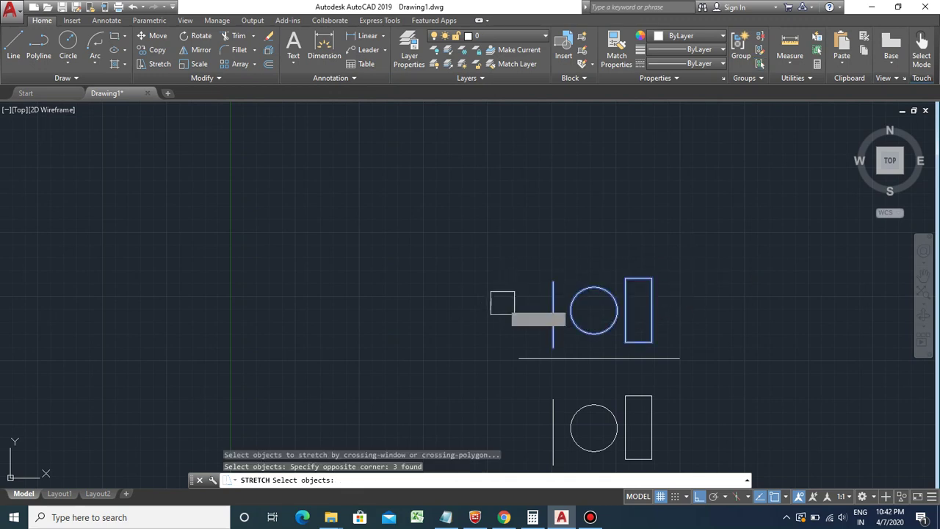
{"action": "key", "text": "Return"}
{"action": "left_click", "coordinate": [770, 275]}
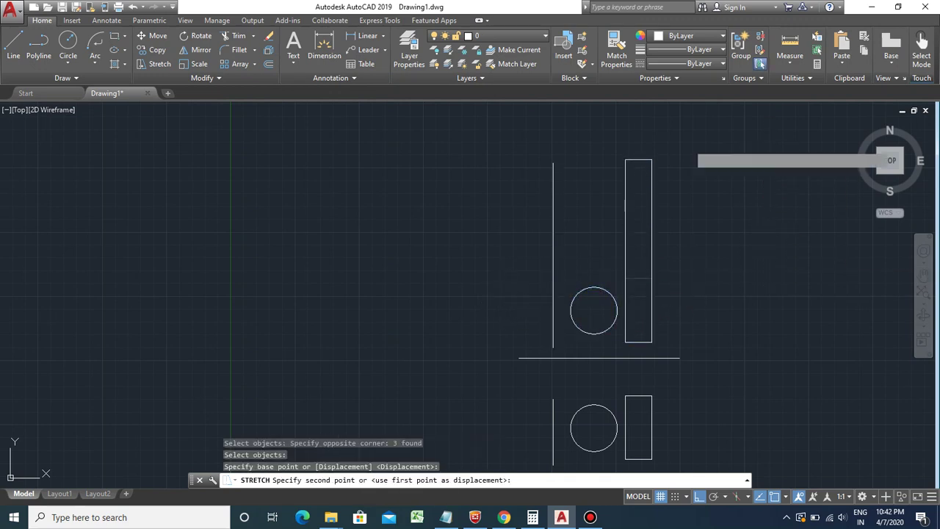
{"action": "left_click", "coordinate": [770, 157]}
{"action": "scroll", "coordinate": [625, 266], "scroll_direction": "down", "scroll_amount": 1}
{"action": "scroll", "coordinate": [691, 194], "scroll_direction": "down", "scroll_amount": 1}
{"action": "scroll", "coordinate": [686, 194], "scroll_direction": "up", "scroll_amount": 1}
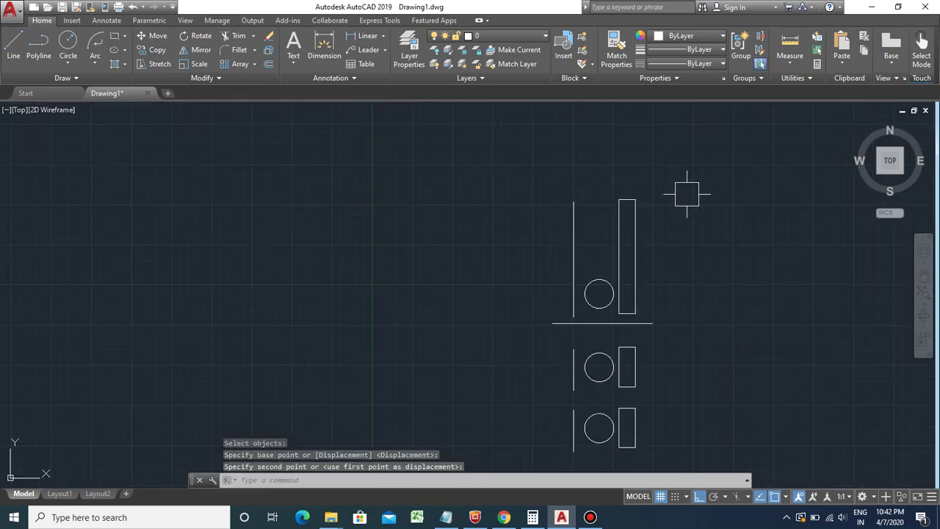
Step: Stretch the right side of the topmost group's tall rectangle horizontally to the right, making it a wide rectangle
{"action": "left_click", "coordinate": [157, 63]}
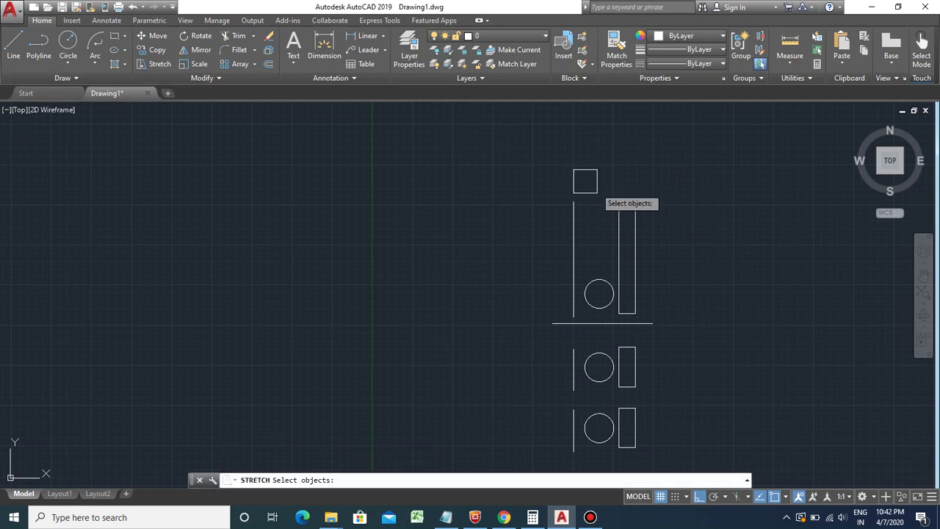
{"action": "left_click", "coordinate": [670, 172]}
{"action": "left_click", "coordinate": [629, 315]}
{"action": "key", "text": "Return"}
{"action": "left_click", "coordinate": [693, 248]}
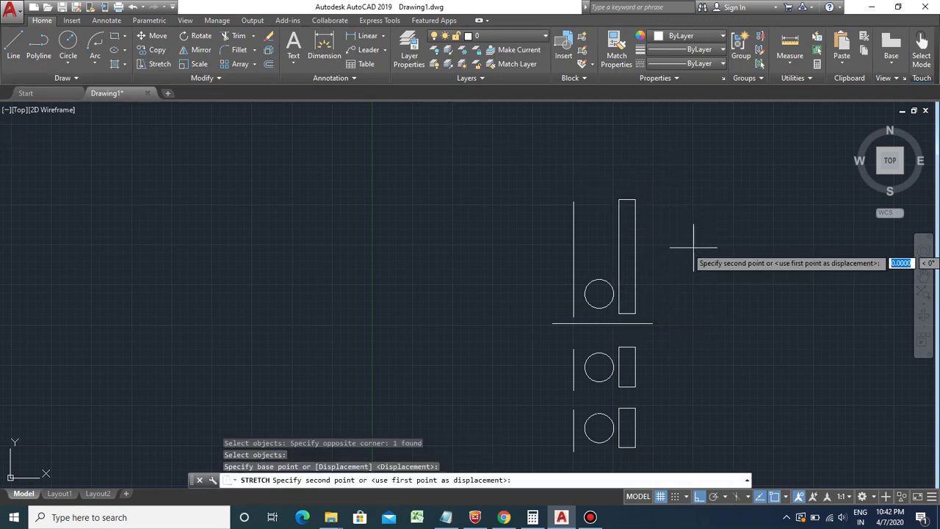
{"action": "left_click", "coordinate": [853, 250]}
{"action": "scroll", "coordinate": [514, 197], "scroll_direction": "down", "scroll_amount": 3}
{"action": "scroll", "coordinate": [698, 186], "scroll_direction": "up", "scroll_amount": 2}
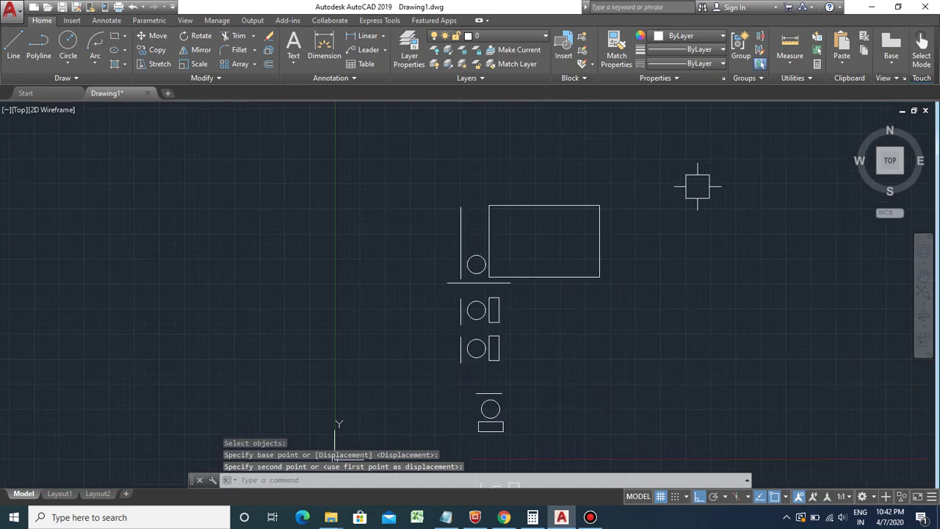
Step: Stretch the upper ends of the topmost group's vertical line and wide rectangle upward to roughly double their height
{"action": "right_click", "coordinate": [625, 175]}
{"action": "left_click", "coordinate": [646, 182]}
{"action": "left_click", "coordinate": [648, 165]}
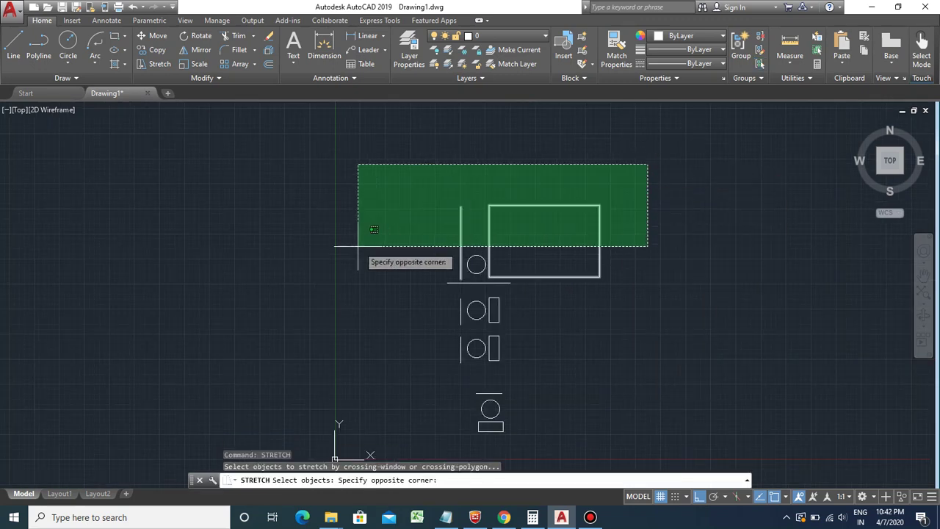
{"action": "left_click", "coordinate": [357, 247]}
{"action": "key", "text": "Return"}
{"action": "left_click", "coordinate": [683, 245]}
{"action": "left_click", "coordinate": [708, 180]}
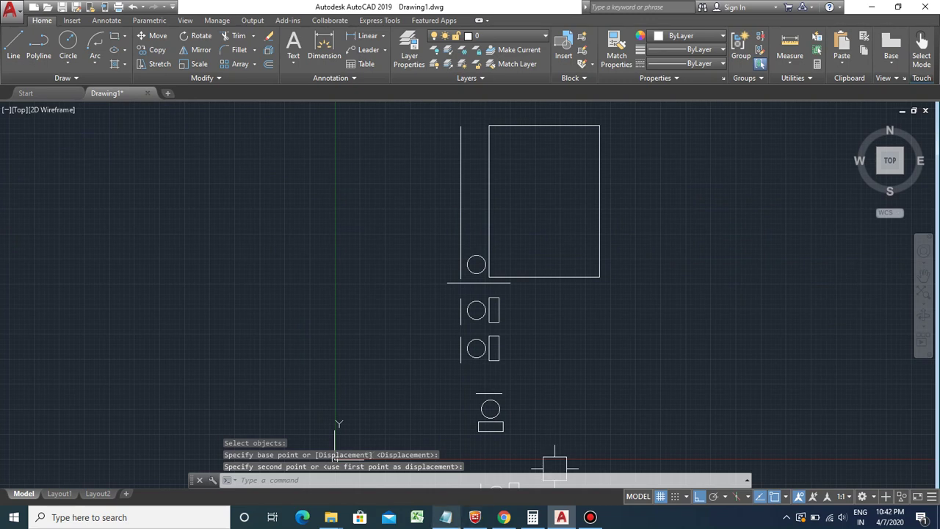
Step: Add the line "MIRROR - MI" to the Notepad notes and return to AutoCAD
{"action": "left_click", "coordinate": [446, 517]}
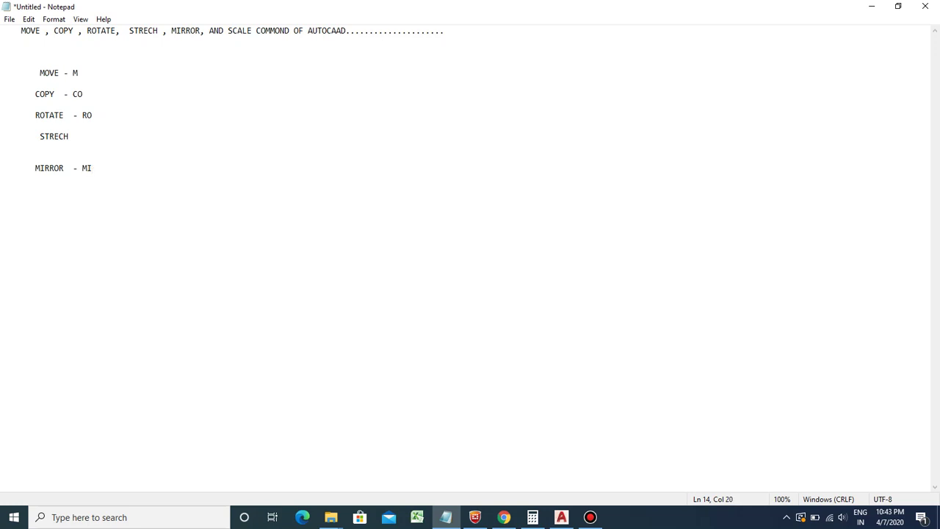
{"action": "left_click", "coordinate": [561, 517]}
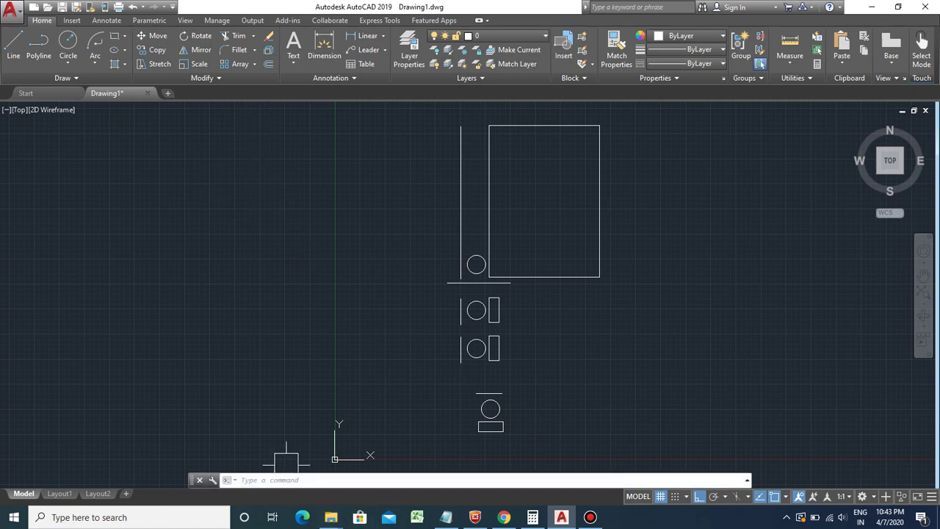
Step: Mirror all the shapes across a vertical line to their right, keeping the source objects
{"action": "type", "text": "MI"}
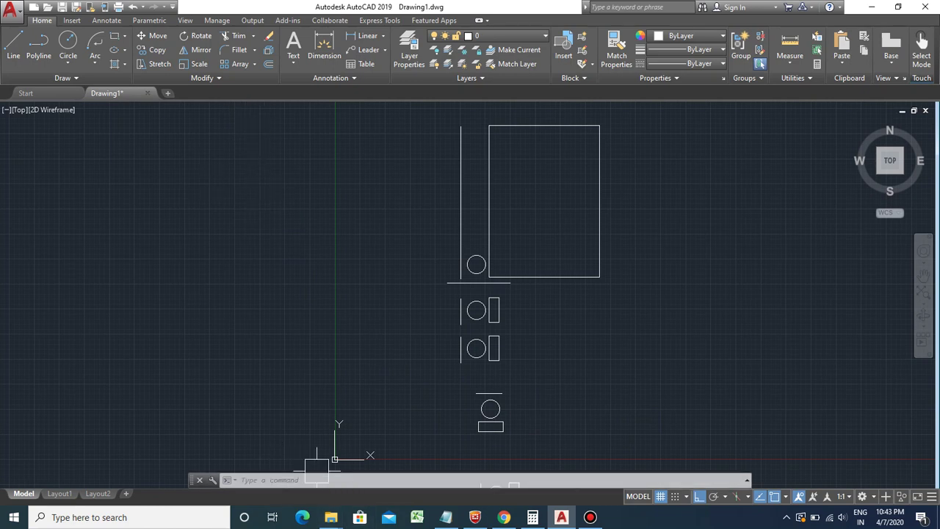
{"action": "key", "text": "Return"}
{"action": "scroll", "coordinate": [531, 293], "scroll_direction": "down", "scroll_amount": 3}
{"action": "scroll", "coordinate": [644, 181], "scroll_direction": "down", "scroll_amount": 2}
{"action": "left_click", "coordinate": [645, 181]}
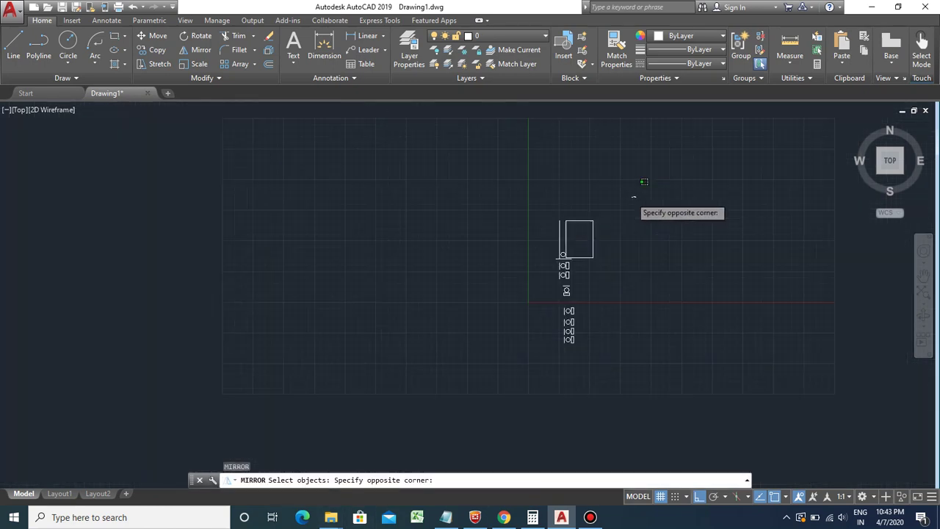
{"action": "left_click", "coordinate": [536, 390]}
{"action": "key", "text": "Return"}
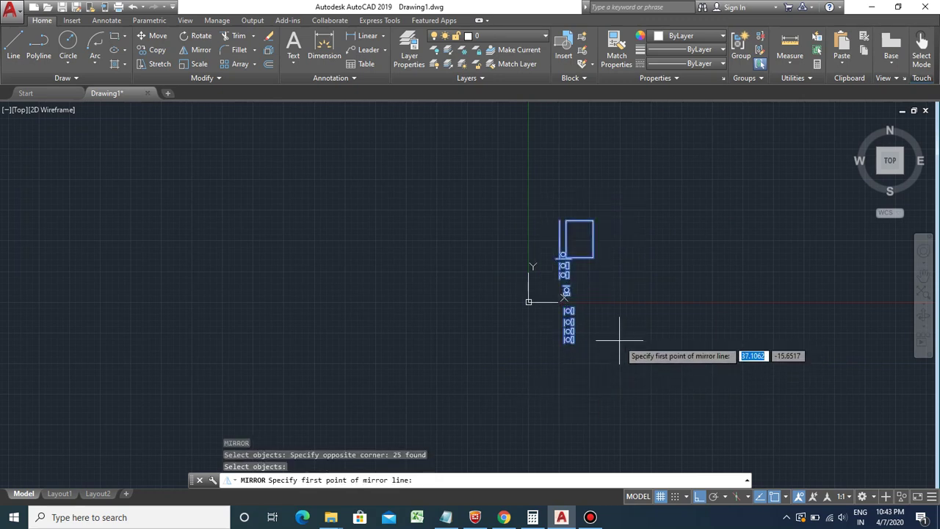
{"action": "left_click", "coordinate": [620, 340]}
{"action": "left_click", "coordinate": [621, 395]}
{"action": "key", "text": "Return"}
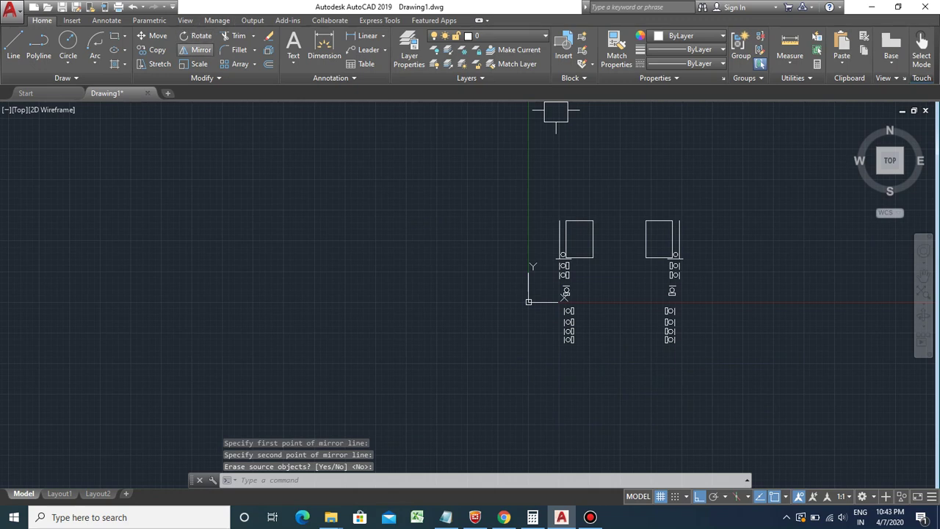
Step: Mirror both columns of shapes across a vertical line to the right of the second column, keeping the originals
{"action": "key", "text": "Return"}
{"action": "scroll", "coordinate": [217, 257], "scroll_direction": "down", "scroll_amount": 1}
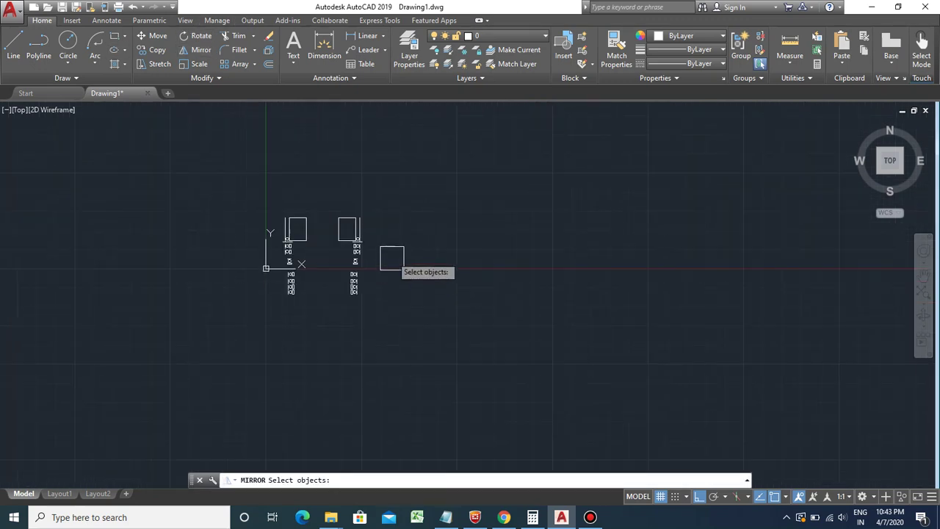
{"action": "left_click", "coordinate": [393, 189]}
{"action": "left_click", "coordinate": [214, 354]}
{"action": "key", "text": "Return"}
{"action": "left_click", "coordinate": [419, 274]}
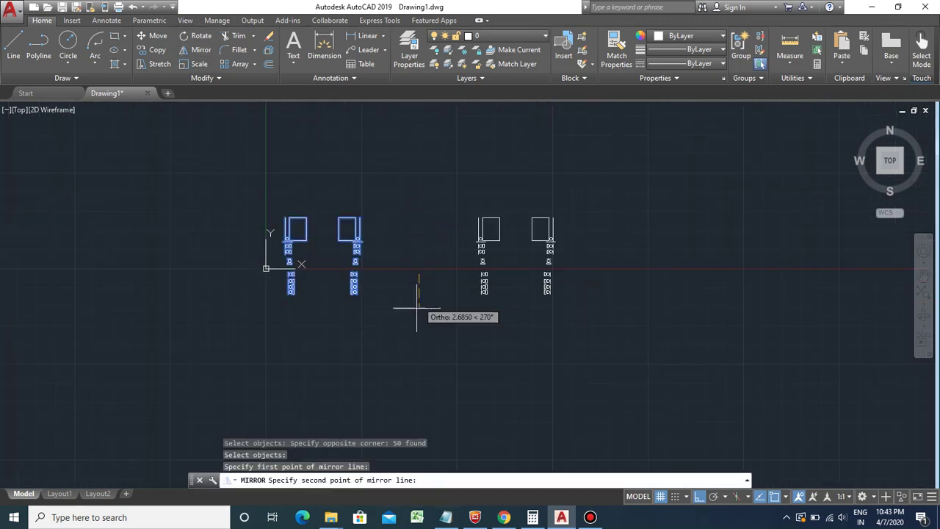
{"action": "left_click", "coordinate": [409, 328]}
{"action": "key", "text": "Return"}
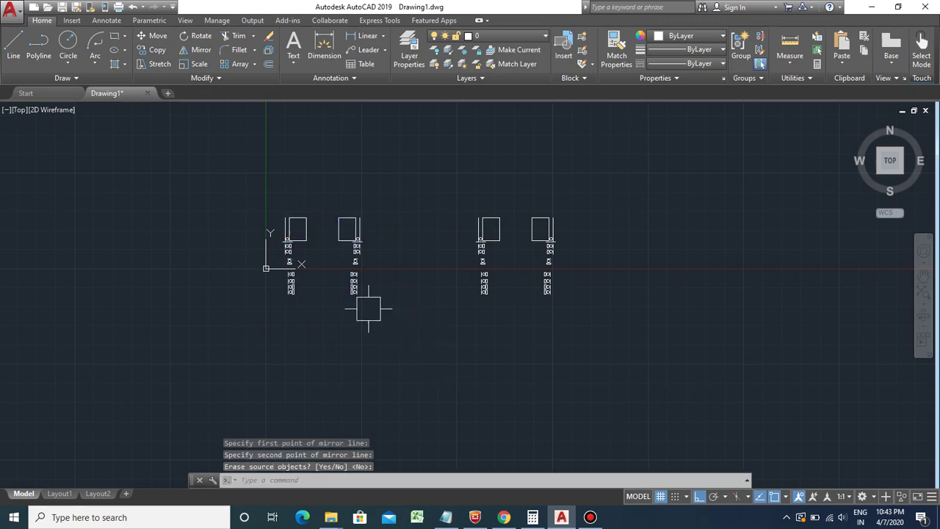
Step: Erase all four columns of shapes from the drawing
{"action": "left_click", "coordinate": [599, 167]}
{"action": "left_click", "coordinate": [221, 395]}
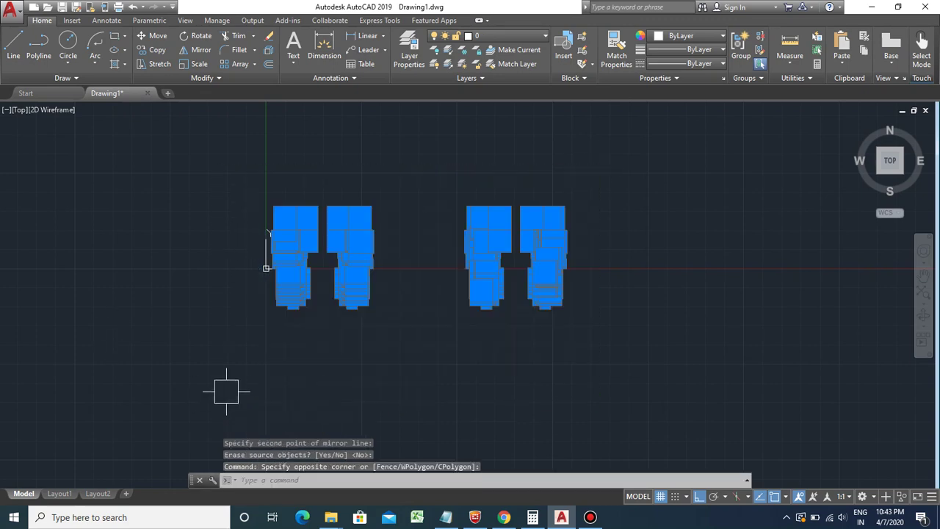
{"action": "key", "text": "Delete"}
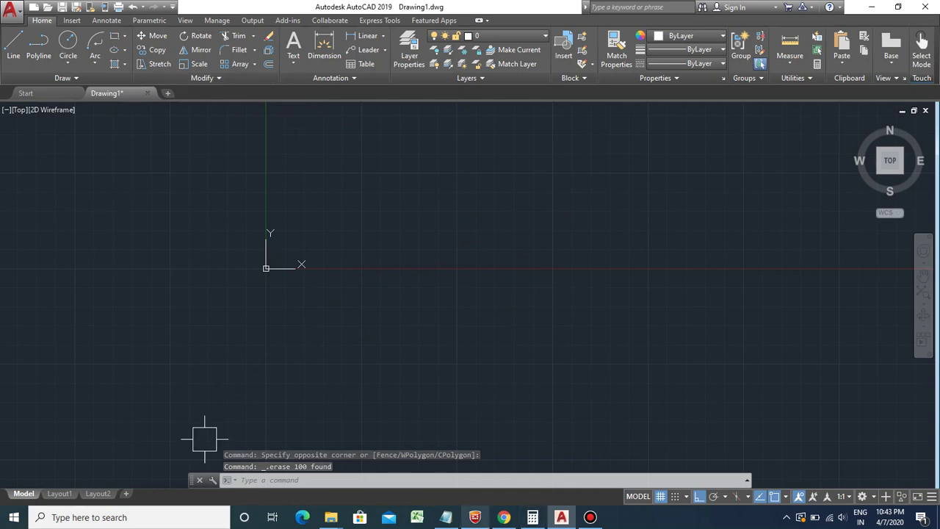
Step: Add the line "SCALE - SC" to the Notepad notes and return to AutoCAD
{"action": "left_click", "coordinate": [446, 517]}
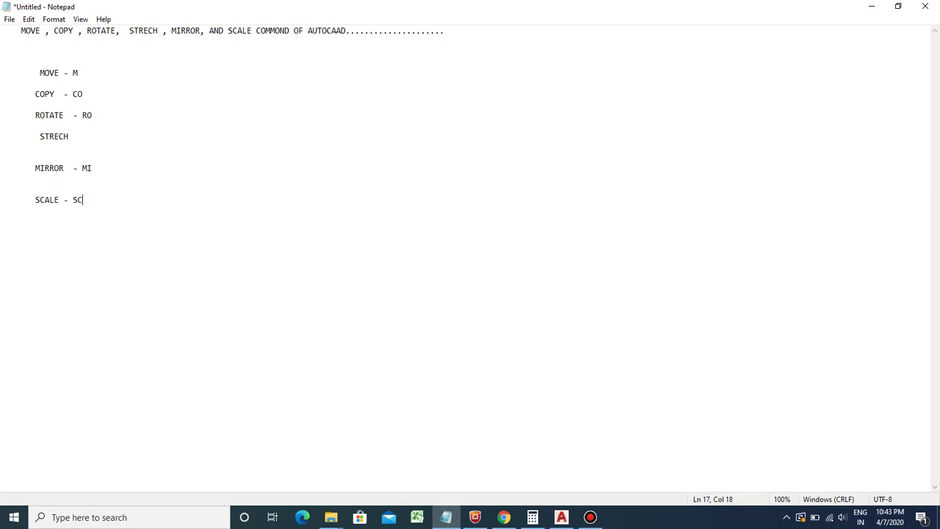
{"action": "left_click", "coordinate": [562, 517]}
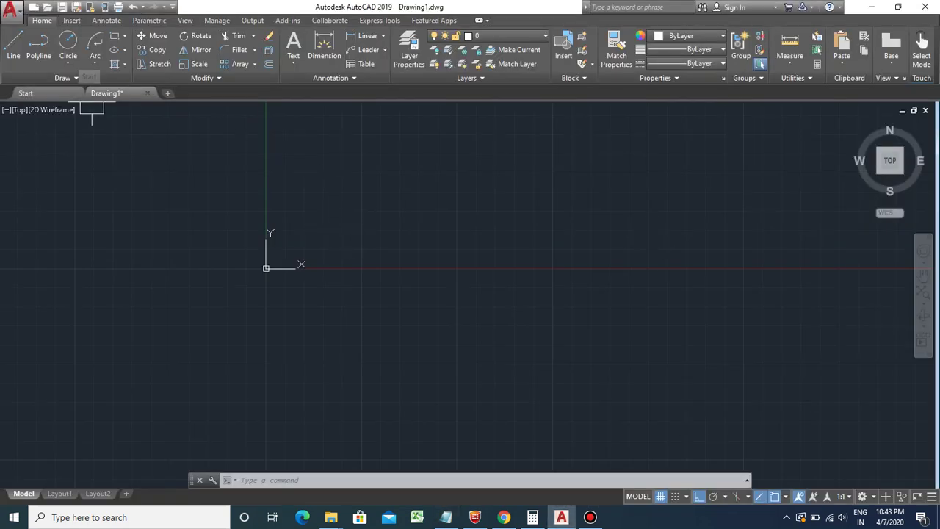
Step: Draw a horizontal rectangle, about twice as wide as high, above the X axis and to the right of the origin
{"action": "left_click", "coordinate": [115, 35]}
{"action": "left_click", "coordinate": [421, 171]}
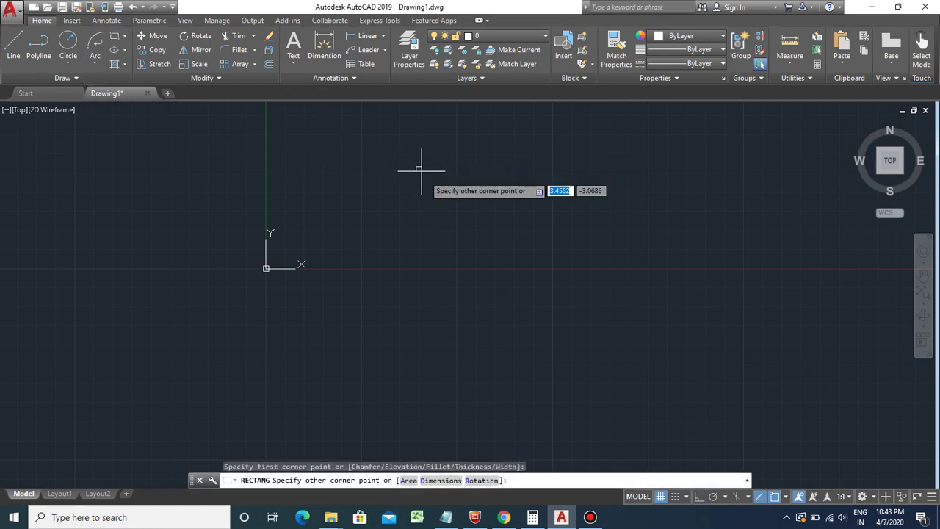
{"action": "left_click", "coordinate": [562, 234]}
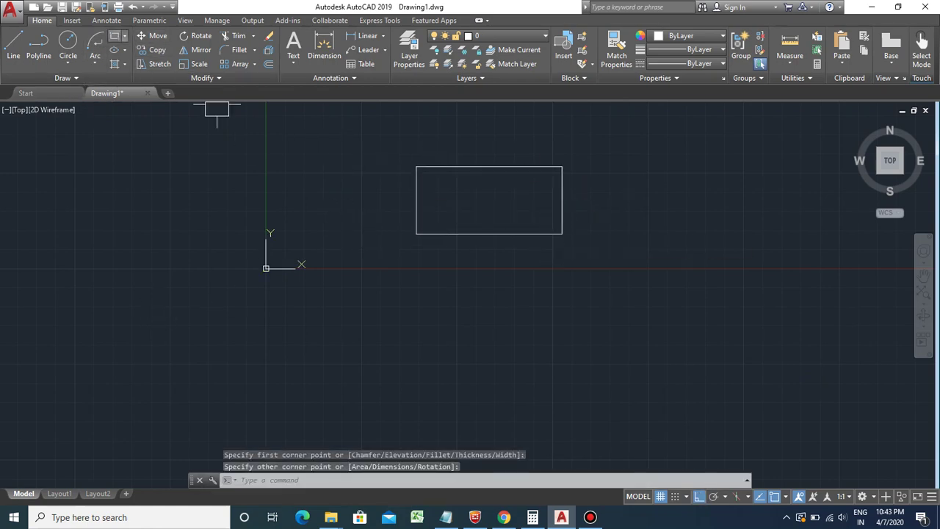
Step: Draw a smaller rectangle inside the existing one, starting from its lower-left corner and spanning a little under half its width
{"action": "key", "text": "Return"}
{"action": "left_click", "coordinate": [416, 233]}
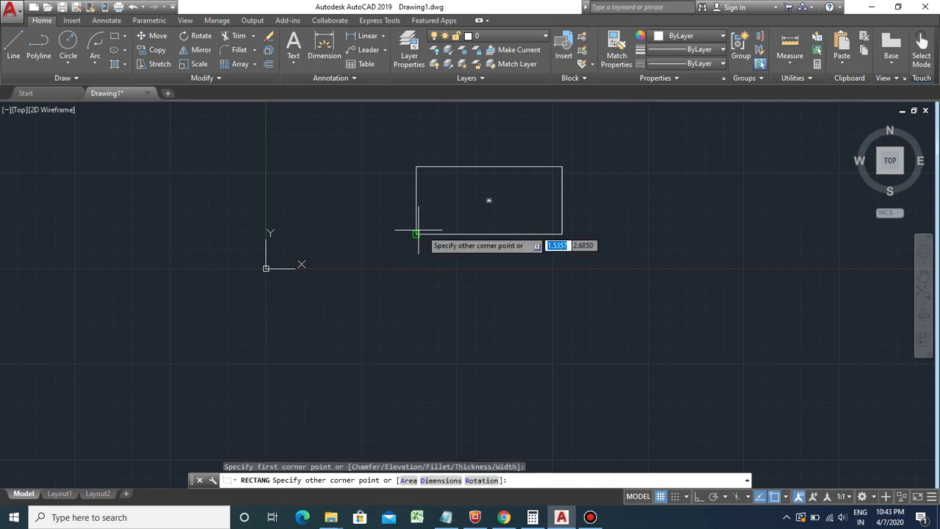
{"action": "left_click", "coordinate": [477, 194]}
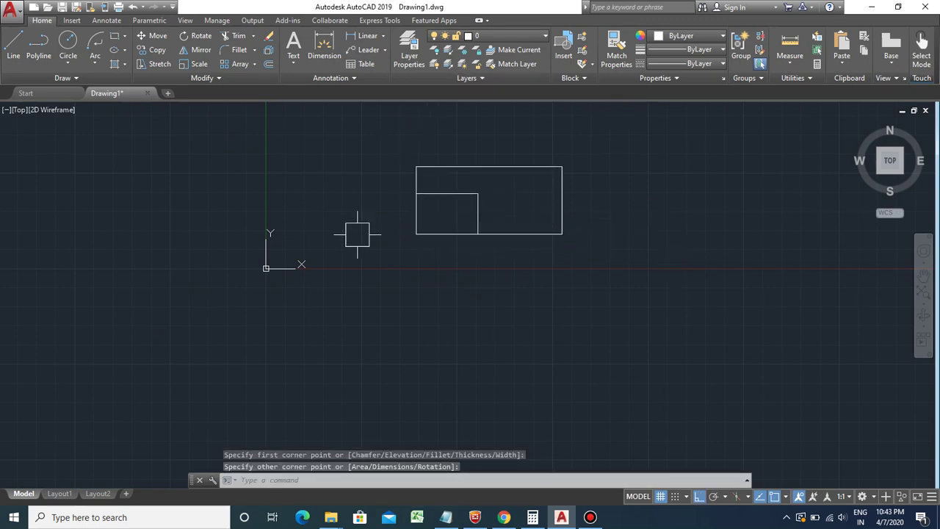
Step: Scale the outer rectangle up freehand to many times its size, using its lower-left corner as the base point
{"action": "type", "text": "sc"}
{"action": "key", "text": "Return"}
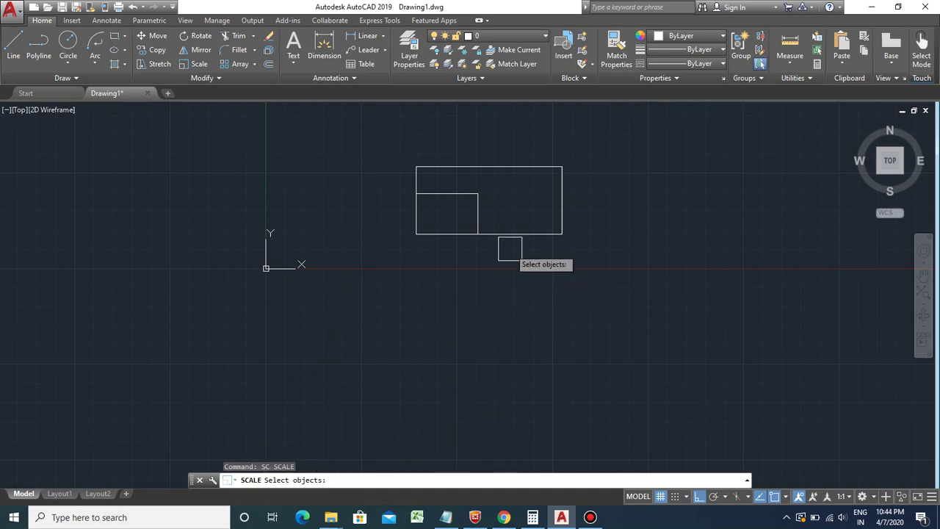
{"action": "left_click", "coordinate": [510, 248]}
{"action": "left_click", "coordinate": [514, 212]}
{"action": "key", "text": "Return"}
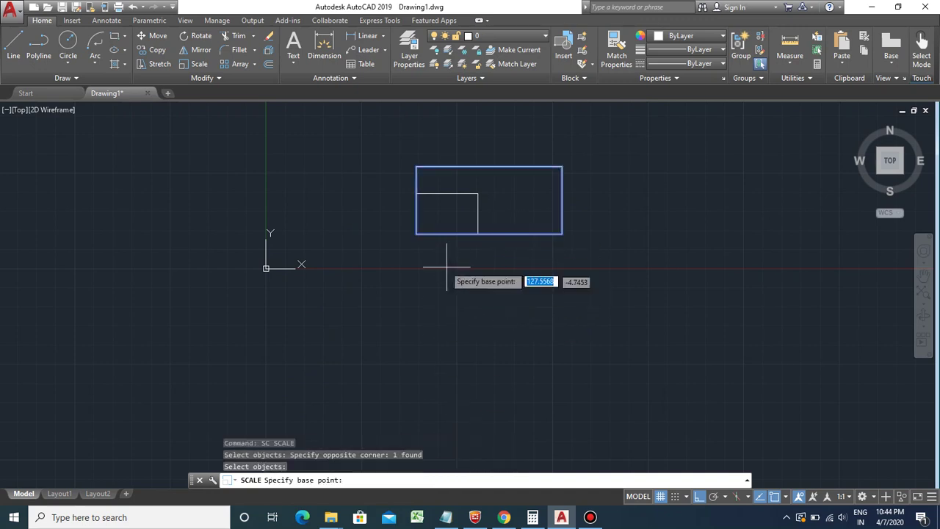
{"action": "left_click", "coordinate": [415, 235]}
{"action": "scroll", "coordinate": [384, 279], "scroll_direction": "down", "scroll_amount": 2}
{"action": "scroll", "coordinate": [384, 293], "scroll_direction": "down", "scroll_amount": 2}
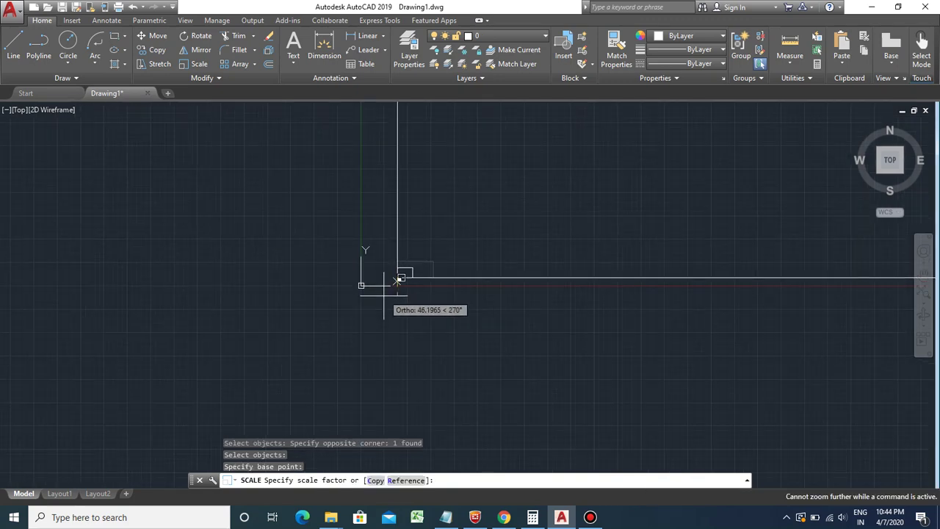
{"action": "left_click", "coordinate": [439, 232]}
{"action": "scroll", "coordinate": [360, 372], "scroll_direction": "down", "scroll_amount": 3}
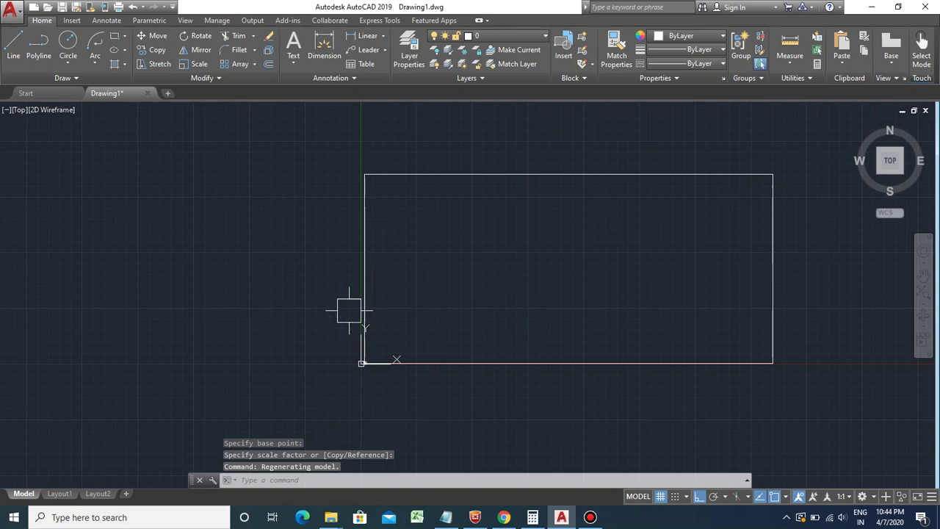
Step: Scale the small inner rectangle up freehand from the lower-left corner it shares with the large rectangle
{"action": "scroll", "coordinate": [391, 356], "scroll_direction": "up", "scroll_amount": 5}
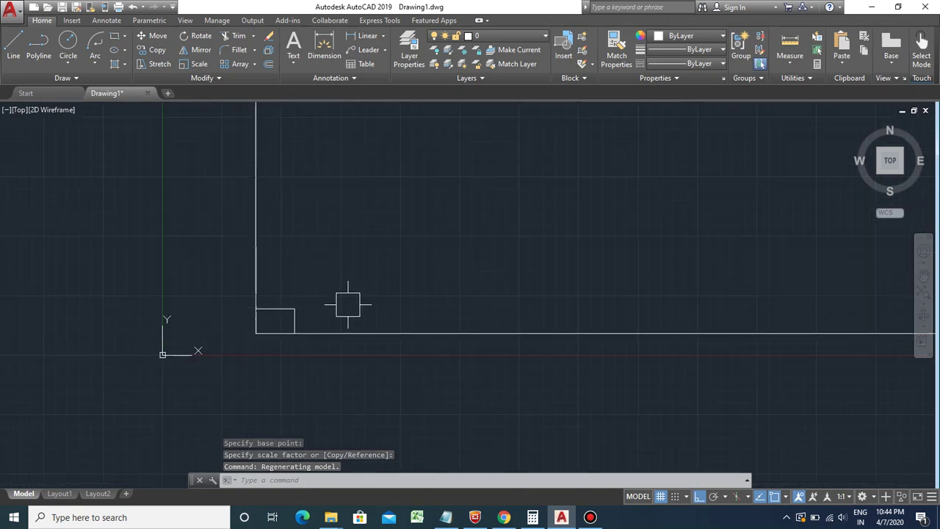
{"action": "type", "text": "SC"}
{"action": "key", "text": "Return"}
{"action": "left_click", "coordinate": [256, 324]}
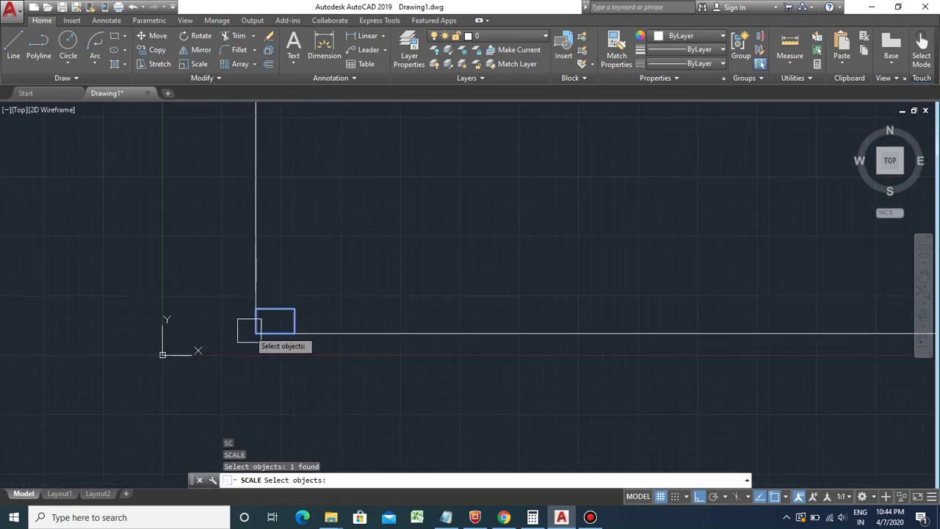
{"action": "key", "text": "Return"}
{"action": "left_click", "coordinate": [275, 321]}
{"action": "left_click", "coordinate": [287, 319]}
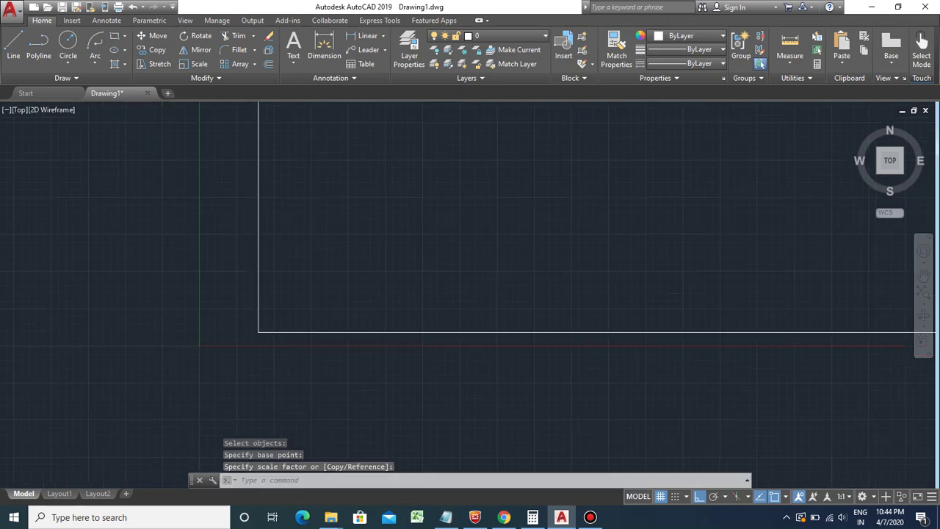
Step: Scale both rectangles up together freehand, using their shared lower-left corner as the base point
{"action": "scroll", "coordinate": [260, 345], "scroll_direction": "down", "scroll_amount": 4}
{"action": "scroll", "coordinate": [367, 316], "scroll_direction": "down", "scroll_amount": 5}
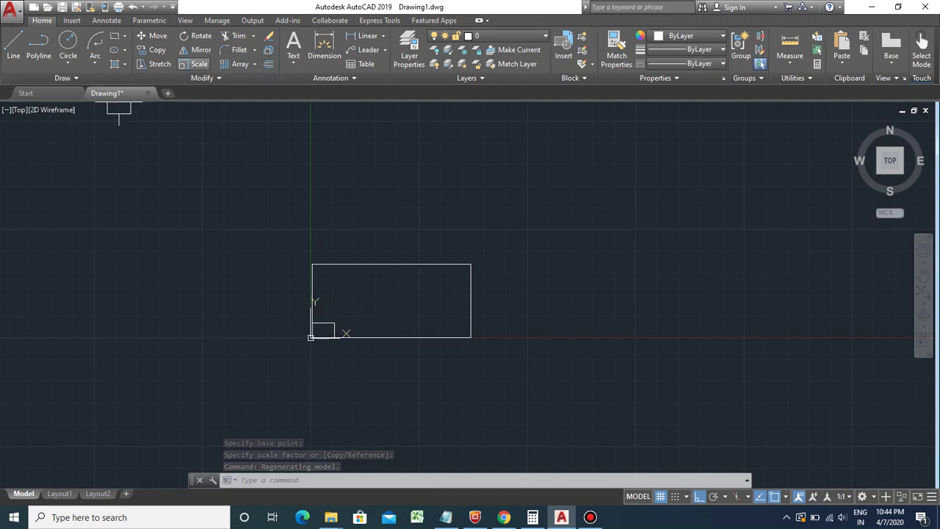
{"action": "left_click", "coordinate": [195, 64]}
{"action": "left_click", "coordinate": [504, 213]}
{"action": "left_click", "coordinate": [311, 346]}
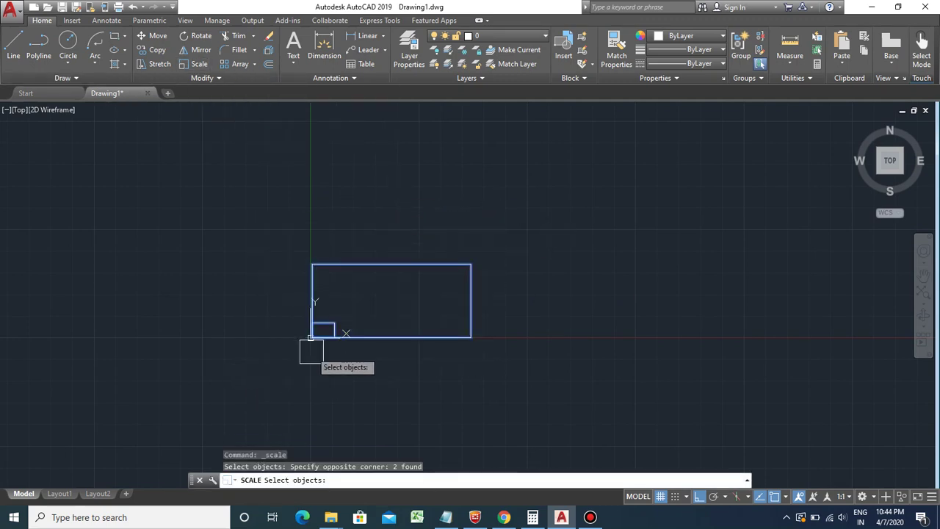
{"action": "key", "text": "Return"}
{"action": "left_click", "coordinate": [311, 337]}
{"action": "left_click", "coordinate": [338, 324]}
Step: Zoom to the drawing extents to view both scaled rectangles, and switch to the Notepad command notes
{"action": "scroll", "coordinate": [217, 324], "scroll_direction": "down", "scroll_amount": 5}
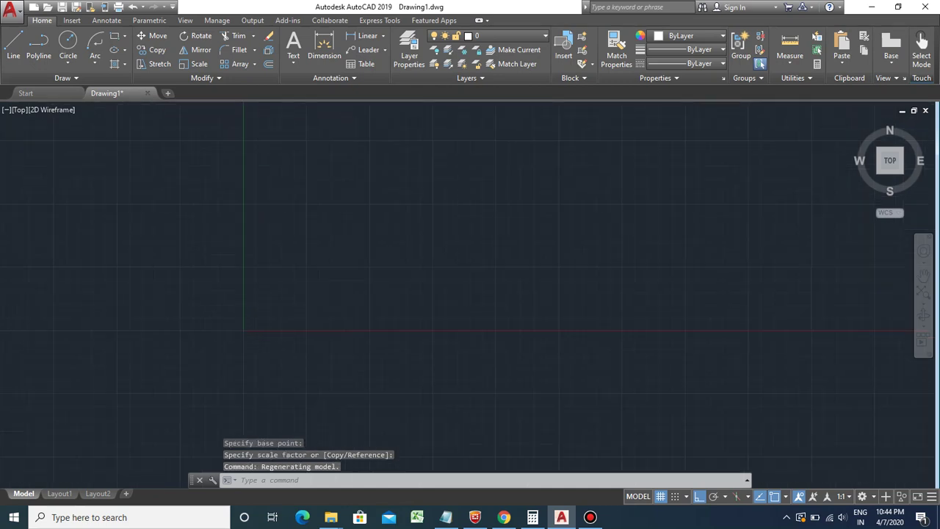
{"action": "type", "text": "z"}
{"action": "key", "text": "Return"}
{"action": "type", "text": "e"}
{"action": "key", "text": "Return"}
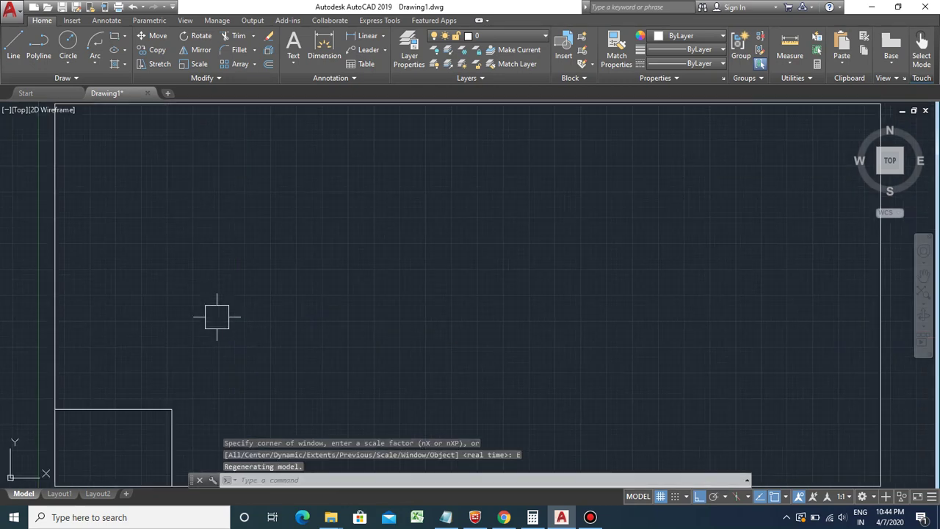
{"action": "scroll", "coordinate": [181, 283], "scroll_direction": "up", "scroll_amount": 2}
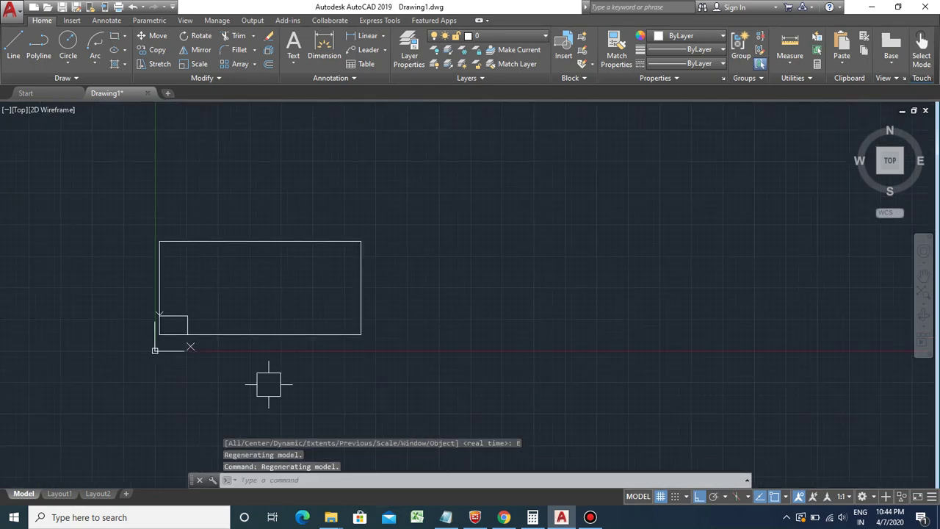
{"action": "left_click", "coordinate": [446, 517]}
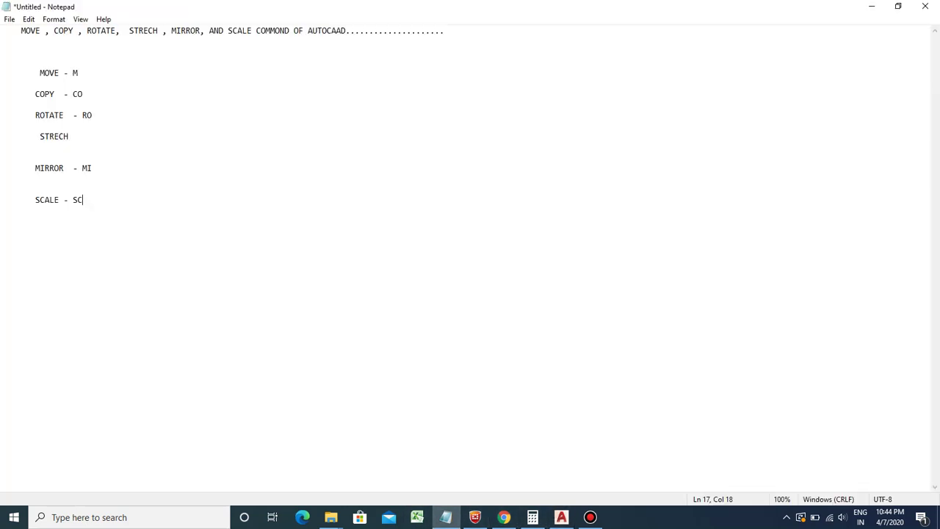